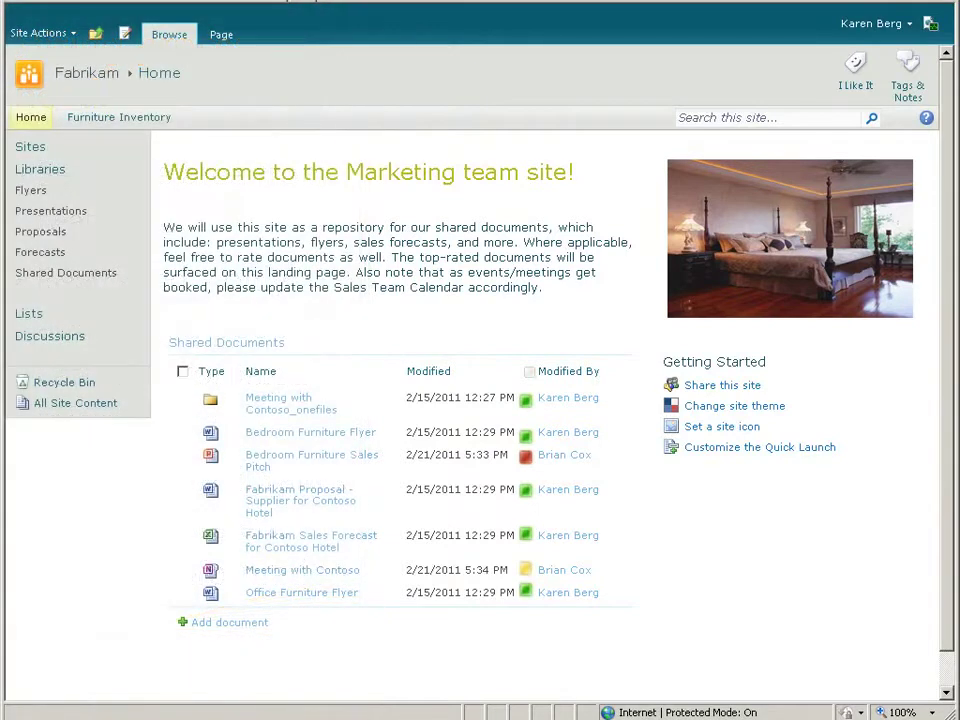
- Start creating a new site and choose the Express Site template from the featured items
{"action": "left_click", "coordinate": [40, 33]}
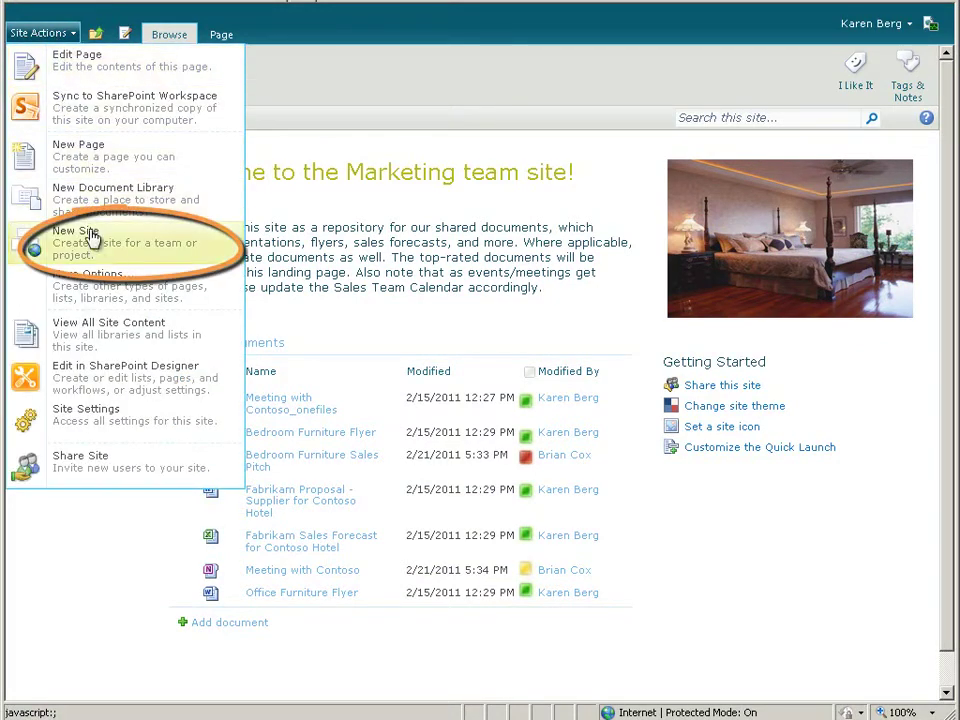
{"action": "left_click", "coordinate": [221, 249]}
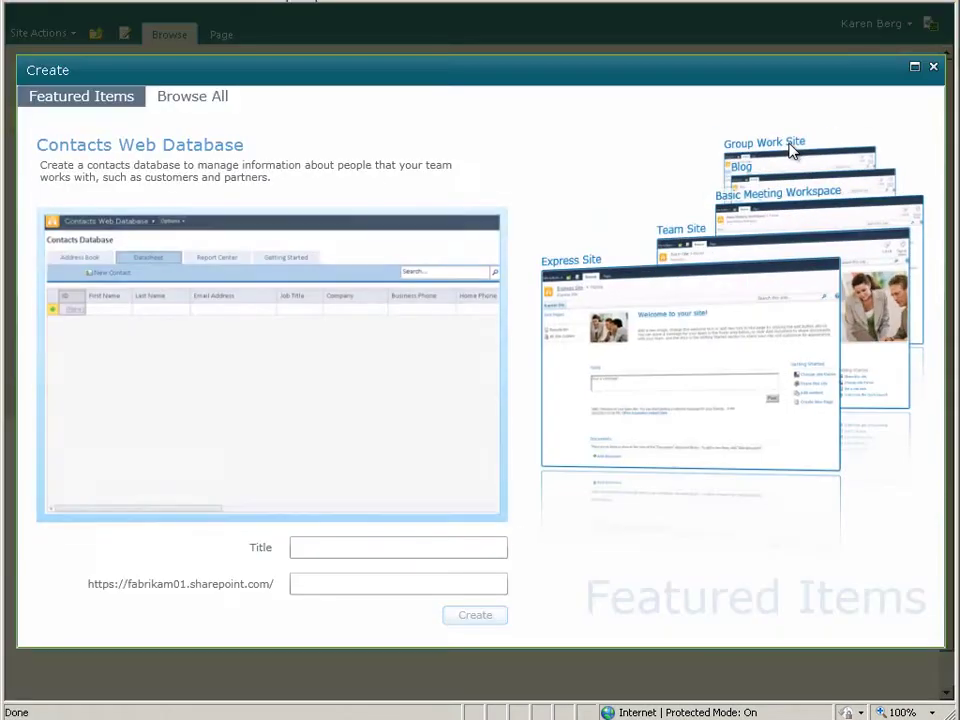
{"action": "left_click", "coordinate": [790, 148]}
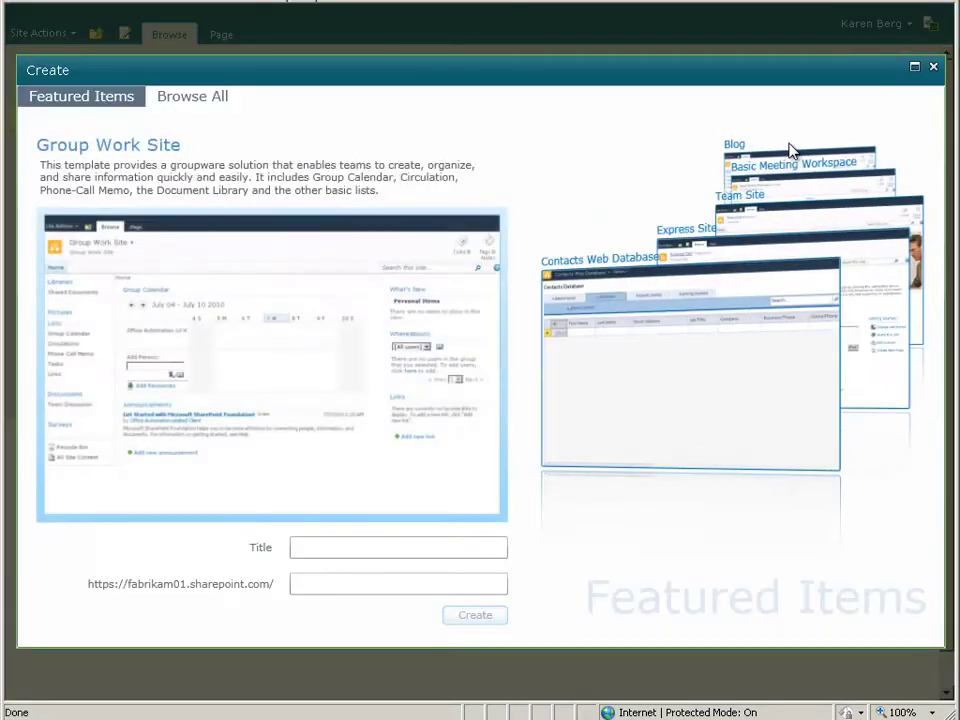
{"action": "left_click", "coordinate": [737, 147]}
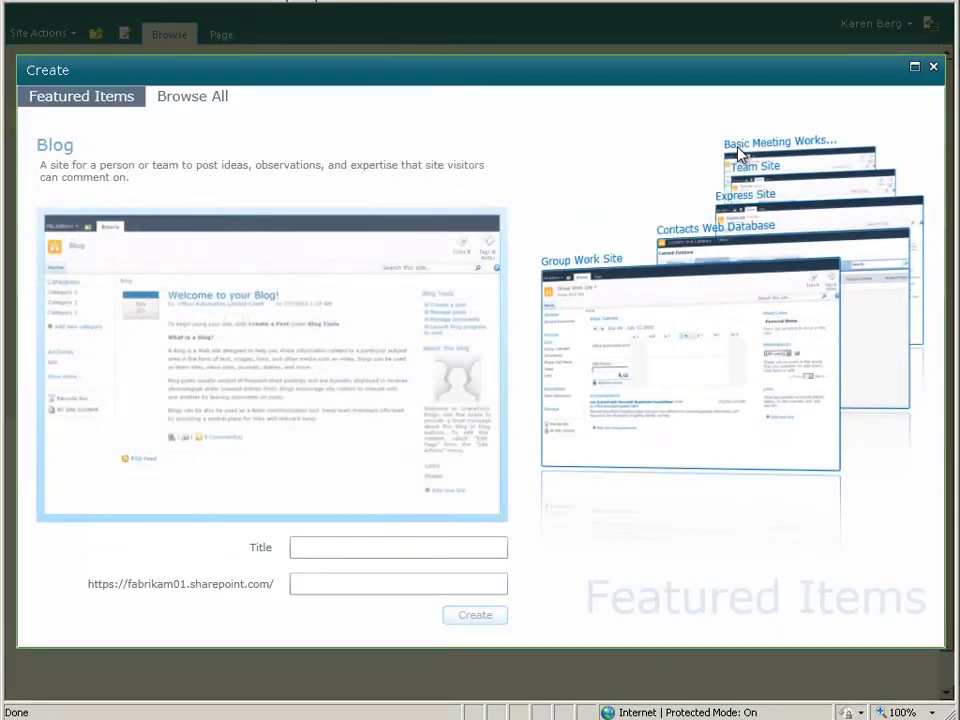
{"action": "left_click", "coordinate": [737, 147]}
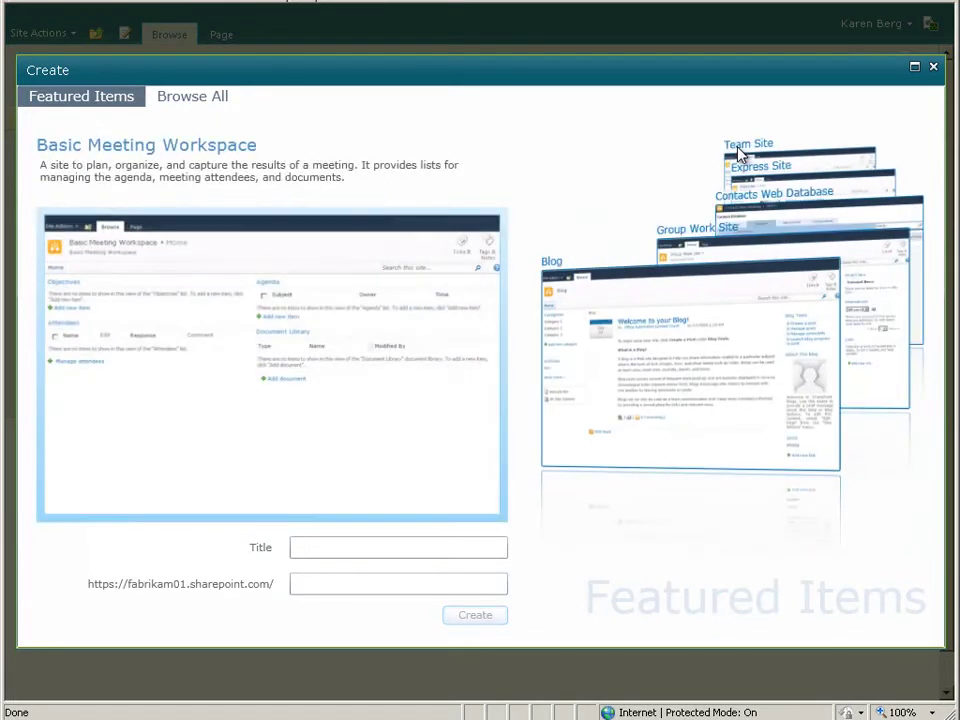
{"action": "left_click", "coordinate": [740, 155]}
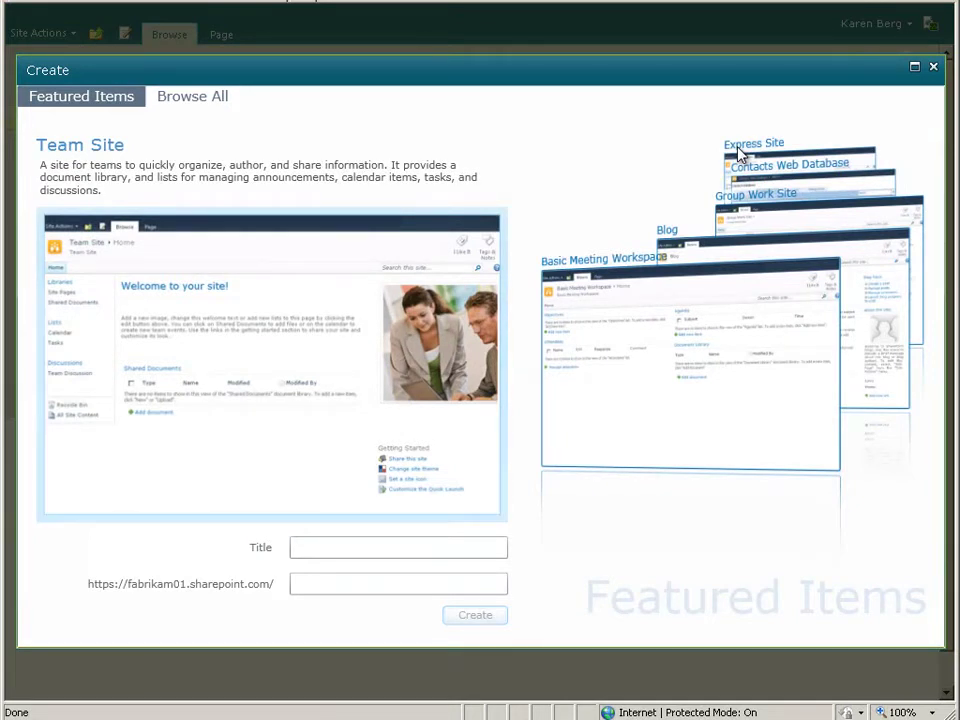
{"action": "left_click", "coordinate": [740, 150]}
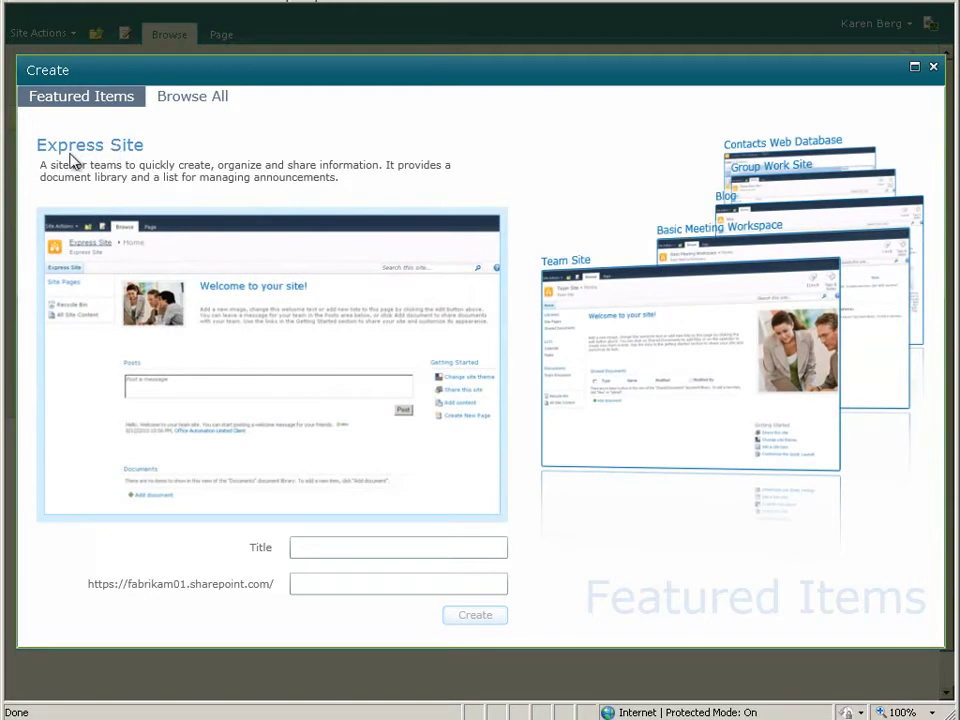
- Set the new site's title and web address to Fabrikam Human Resources and create the site
{"action": "left_click", "coordinate": [311, 547]}
{"action": "type", "text": "Fabrikam Human Resources"}
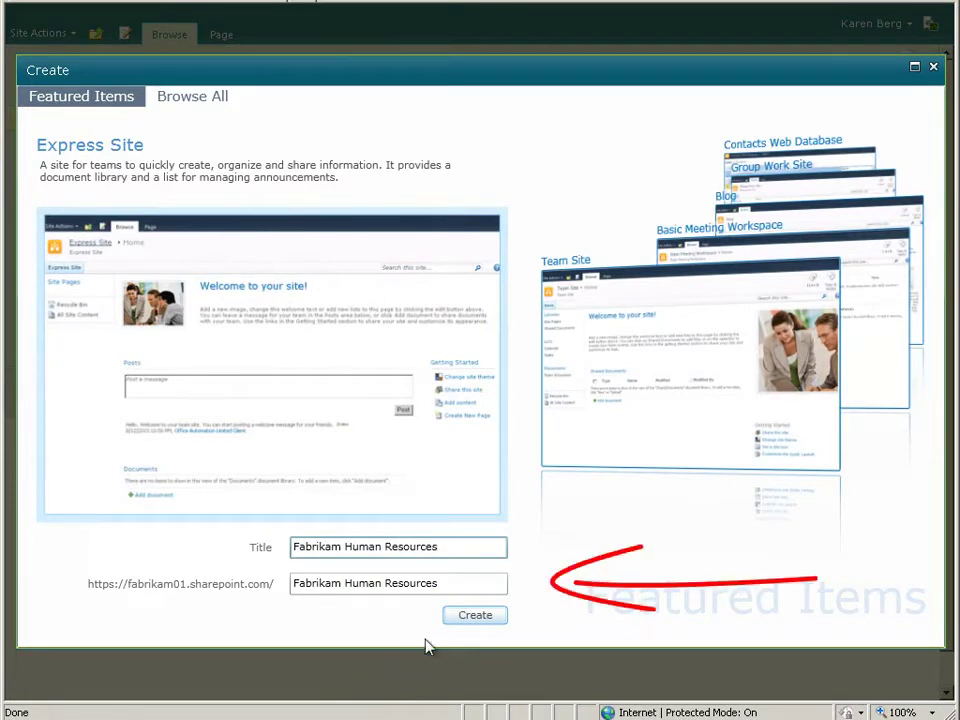
{"action": "left_click", "coordinate": [475, 616]}
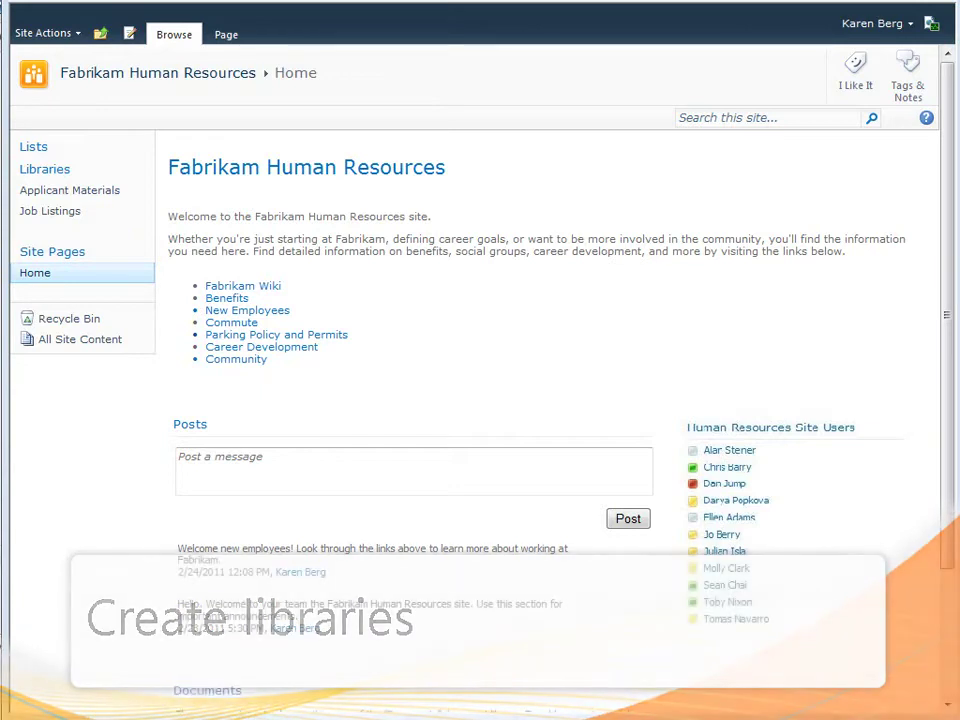
- Start a new Document Library named Candidate Reviews on the Fabrikam Human Resources site
{"action": "left_click", "coordinate": [78, 35]}
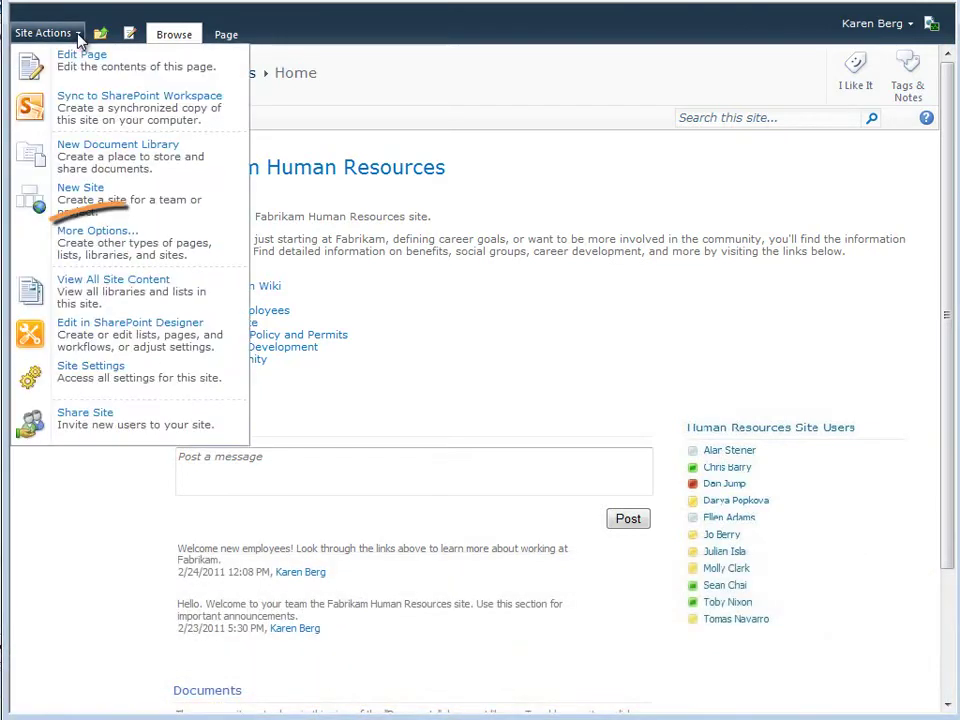
{"action": "left_click", "coordinate": [77, 262]}
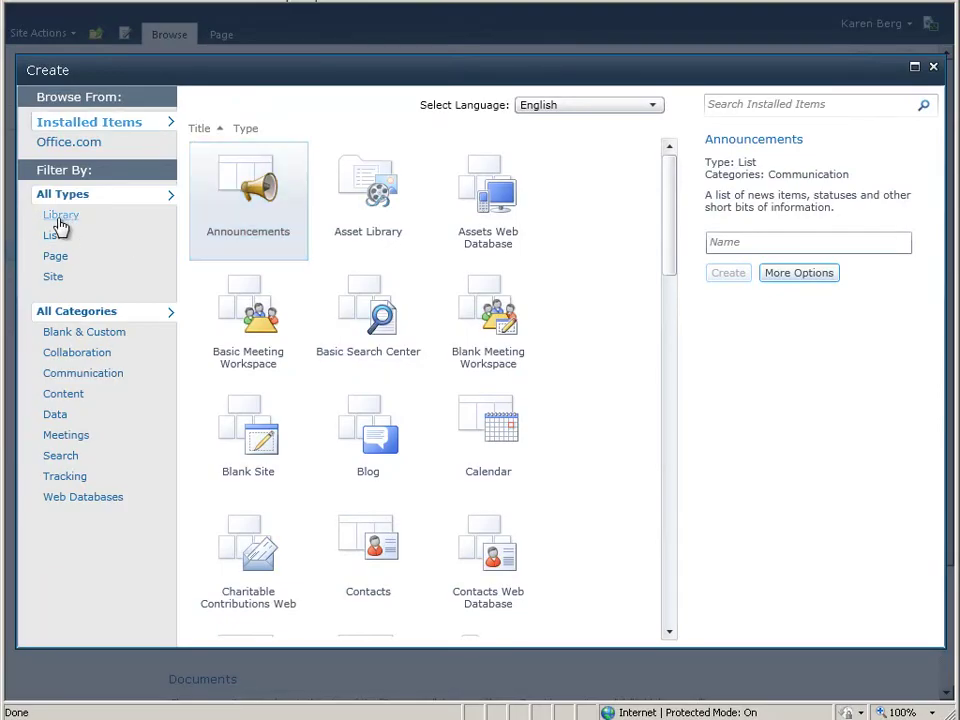
{"action": "left_click", "coordinate": [60, 215]}
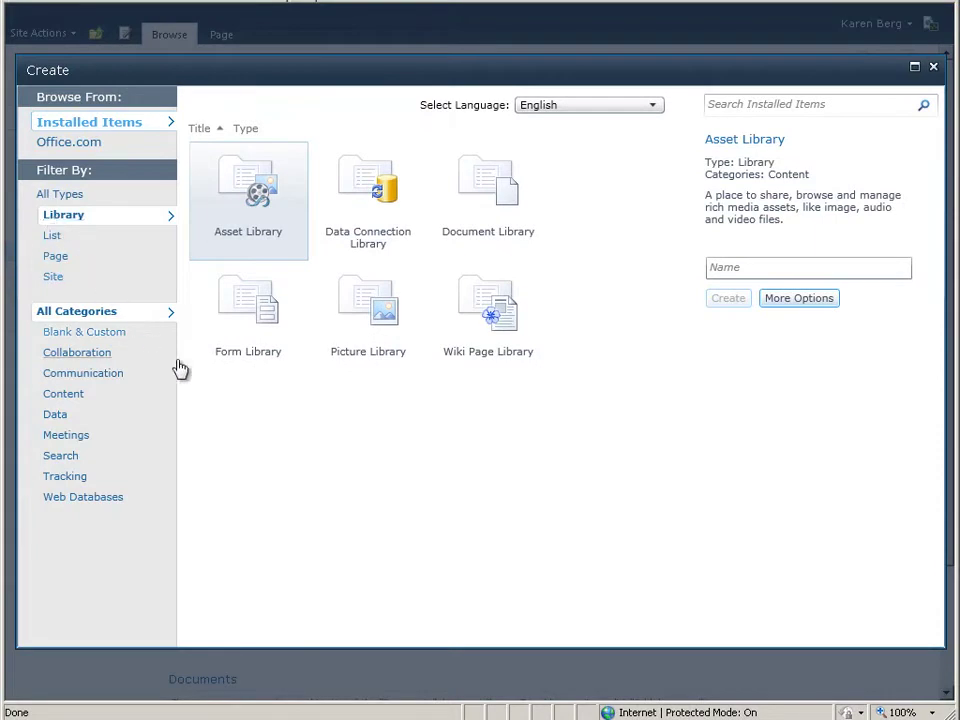
{"action": "left_click", "coordinate": [501, 192]}
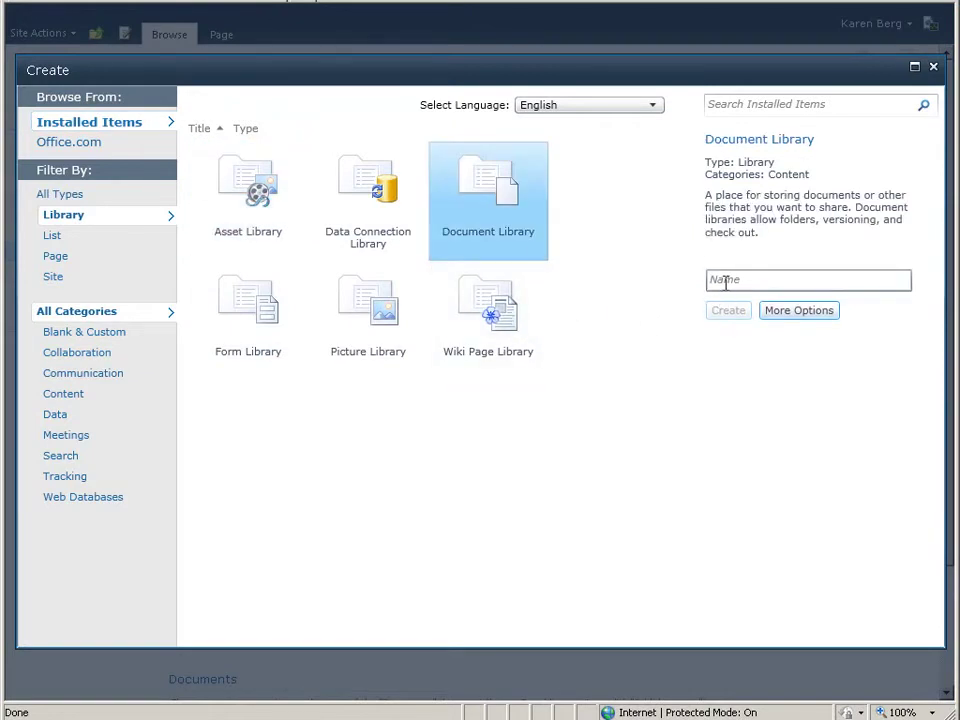
{"action": "left_click", "coordinate": [726, 281]}
{"action": "type", "text": "Candidate Reviews"}
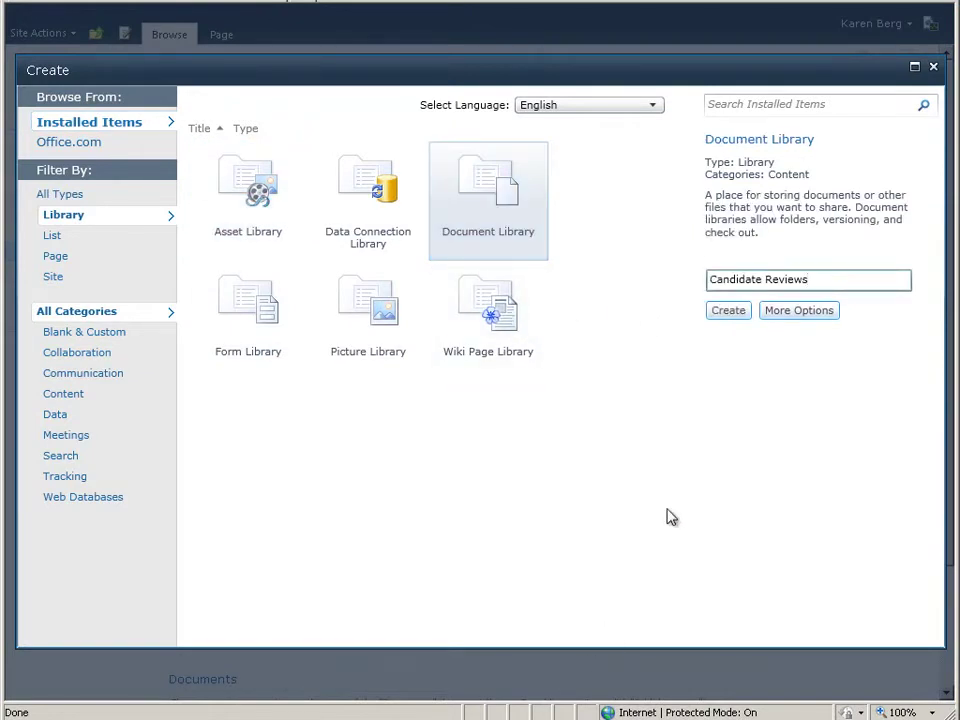
- Enable creating a version at each file edit for the Candidate Reviews library, create it and show its document commands
{"action": "left_click", "coordinate": [805, 311]}
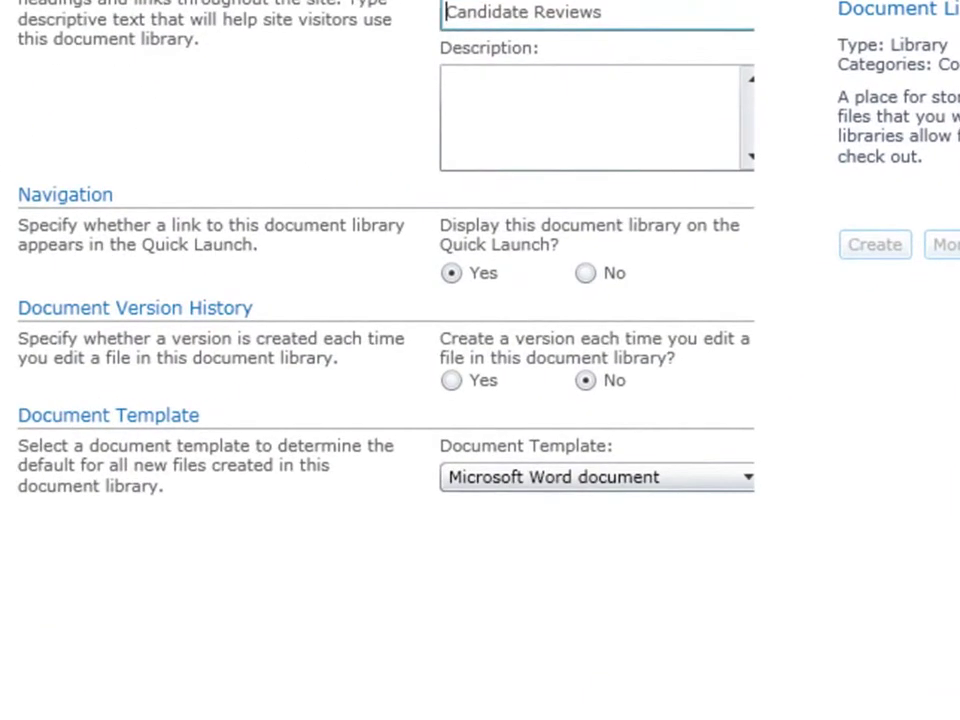
{"action": "left_click", "coordinate": [453, 383]}
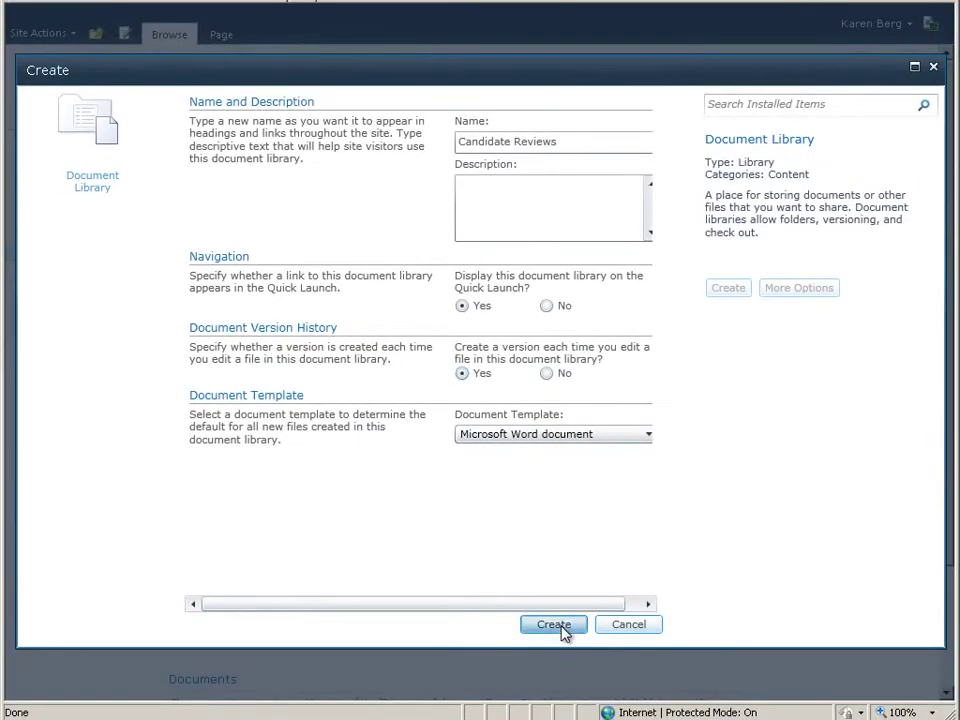
{"action": "left_click", "coordinate": [555, 625]}
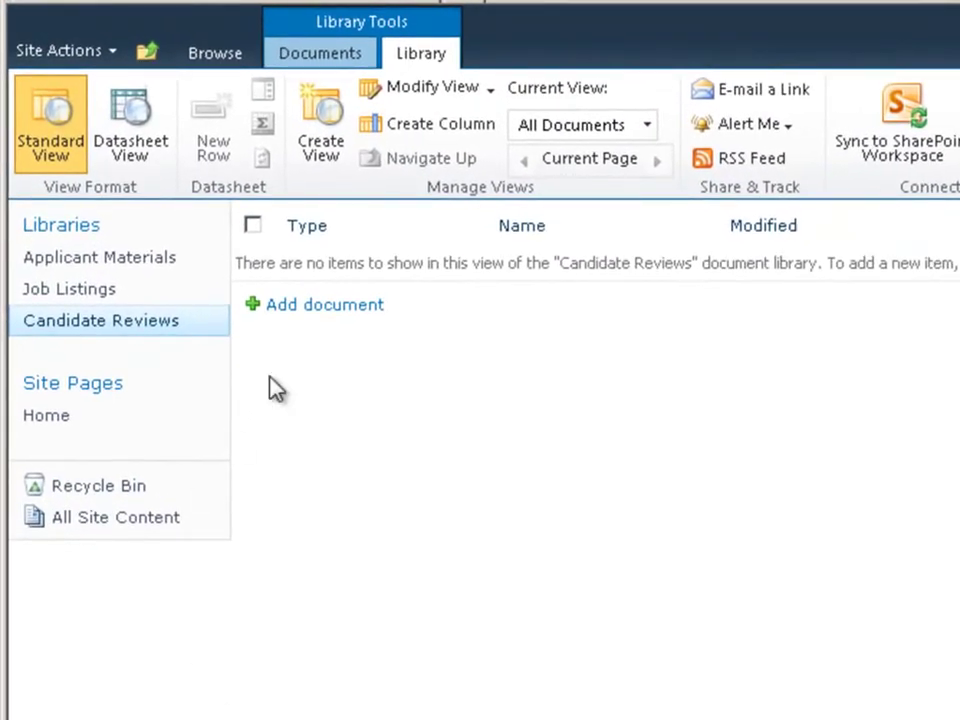
{"action": "left_click", "coordinate": [324, 56]}
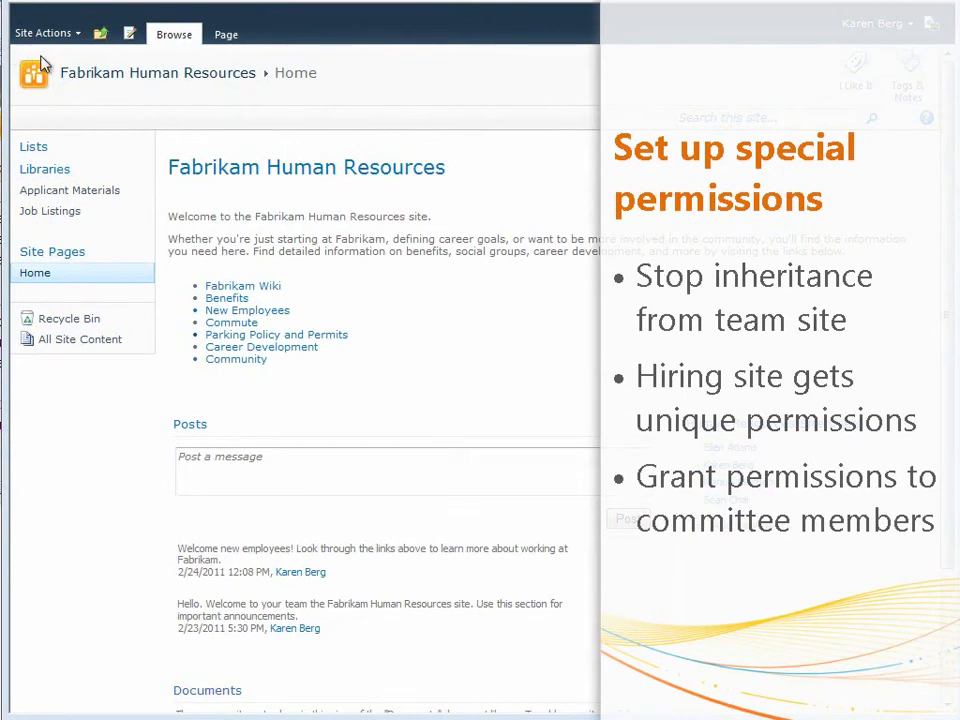
- Open the Human Resources site's permissions and stop inheriting them from the parent site
{"action": "left_click", "coordinate": [77, 38]}
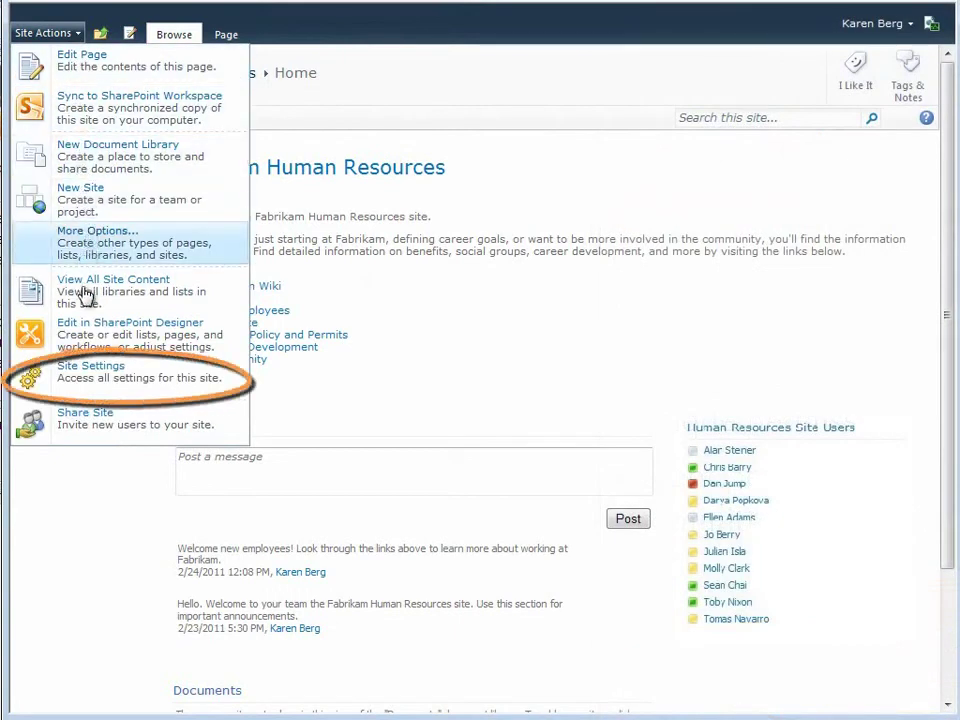
{"action": "left_click", "coordinate": [78, 388]}
{"action": "left_click", "coordinate": [261, 180]}
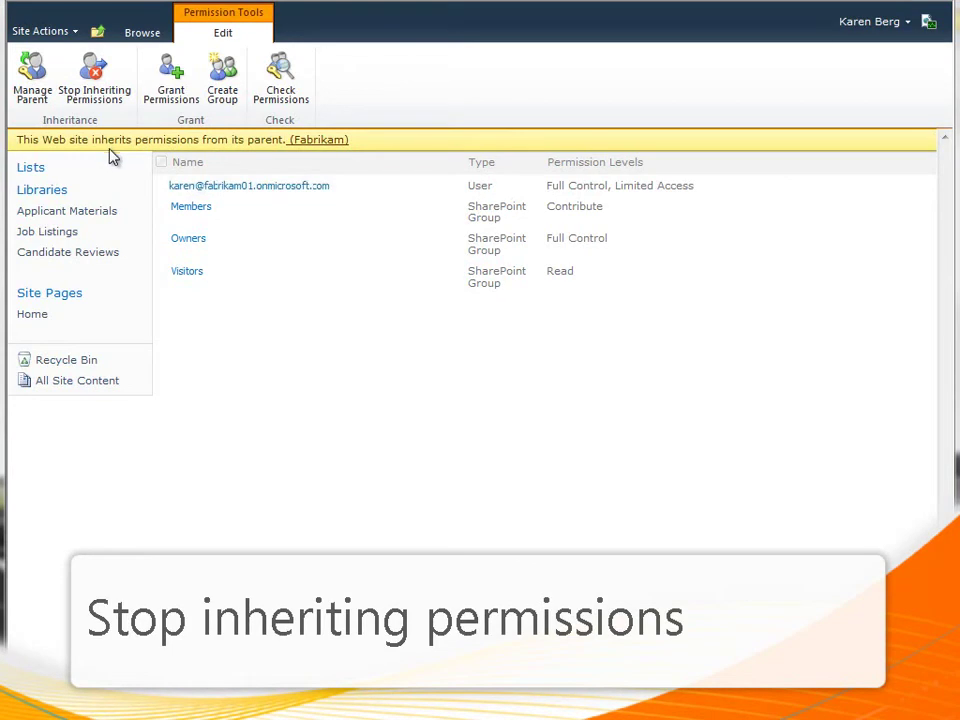
{"action": "left_click", "coordinate": [100, 93]}
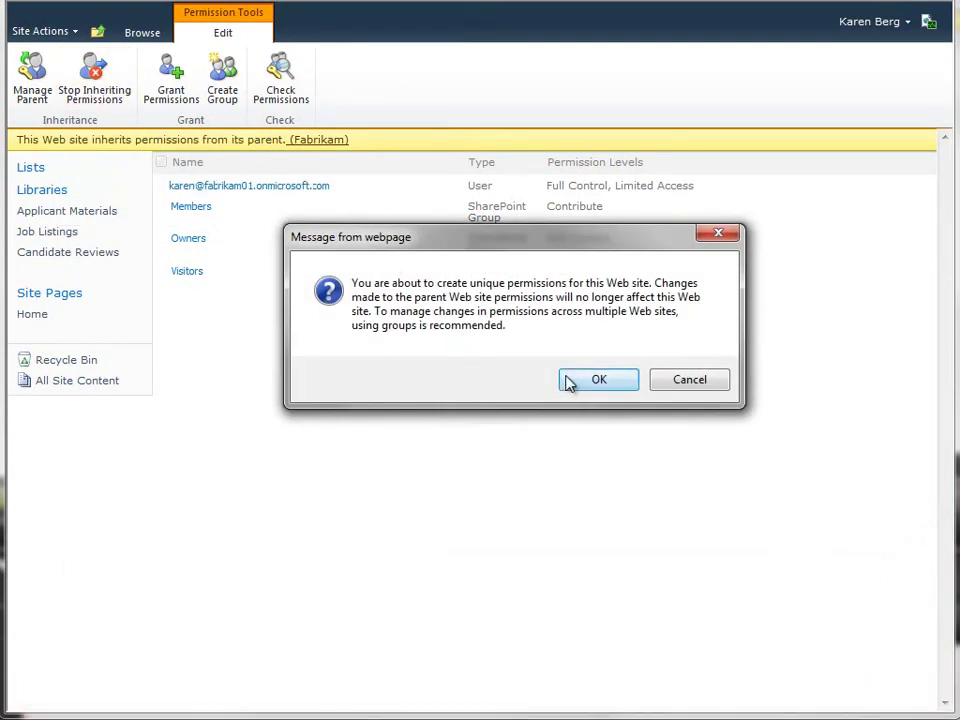
{"action": "left_click", "coordinate": [601, 386]}
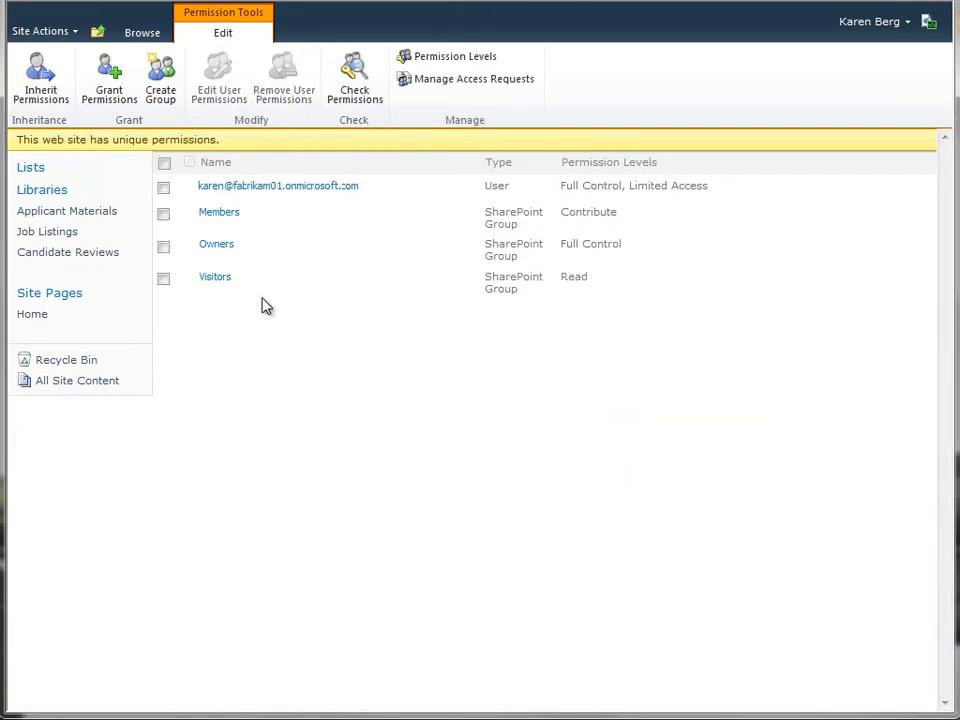
- Go through the Owners group to the list of all groups and start a new user group
{"action": "left_click", "coordinate": [218, 247]}
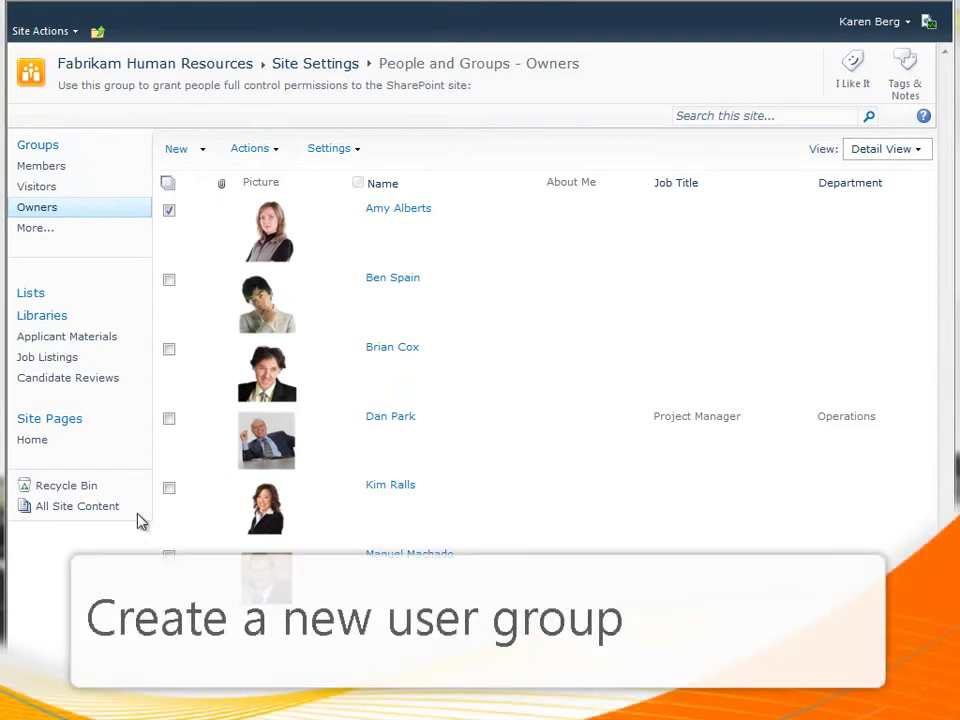
{"action": "left_click", "coordinate": [41, 151]}
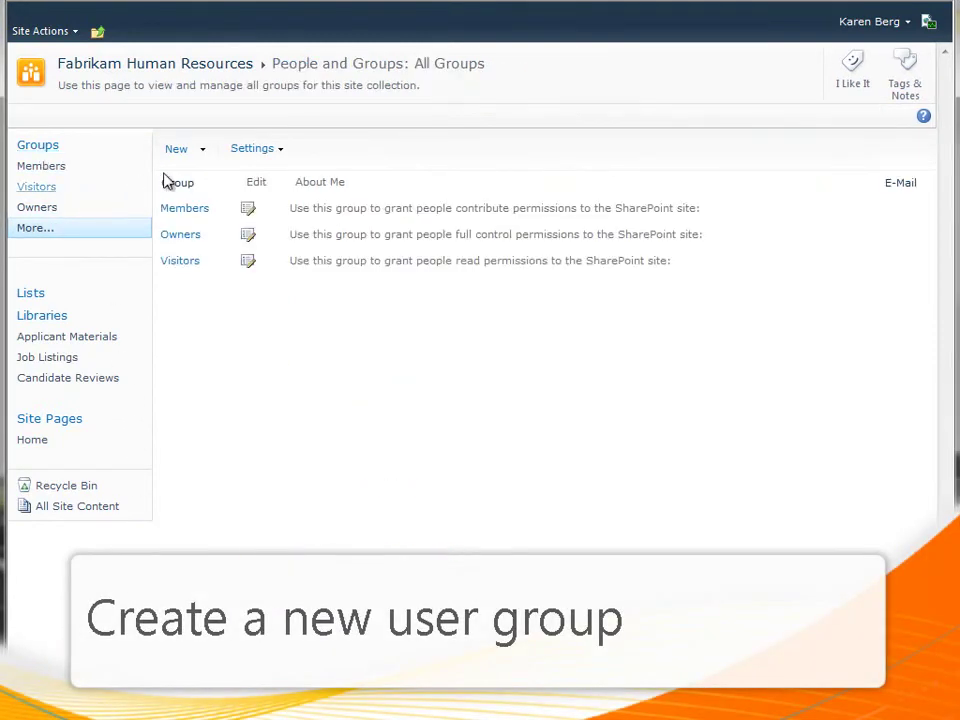
{"action": "left_click", "coordinate": [204, 155]}
{"action": "left_click", "coordinate": [224, 187]}
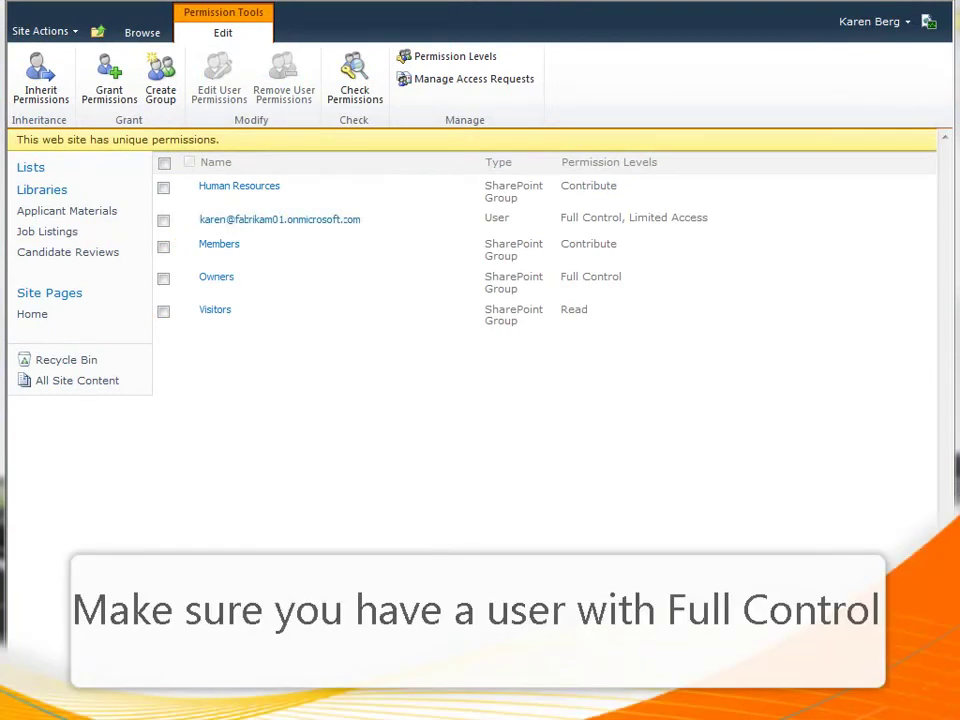
- Remove the Members, Owners and Visitors groups' permissions from the Human Resources site
{"action": "left_click", "coordinate": [163, 312]}
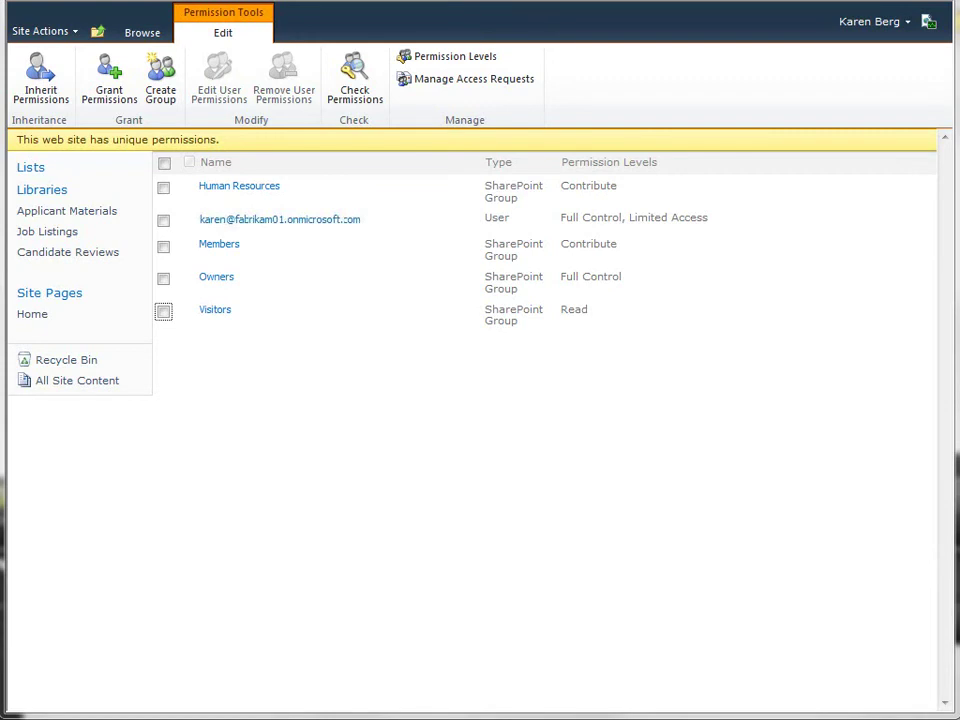
{"action": "left_click", "coordinate": [165, 249]}
{"action": "left_click", "coordinate": [165, 279]}
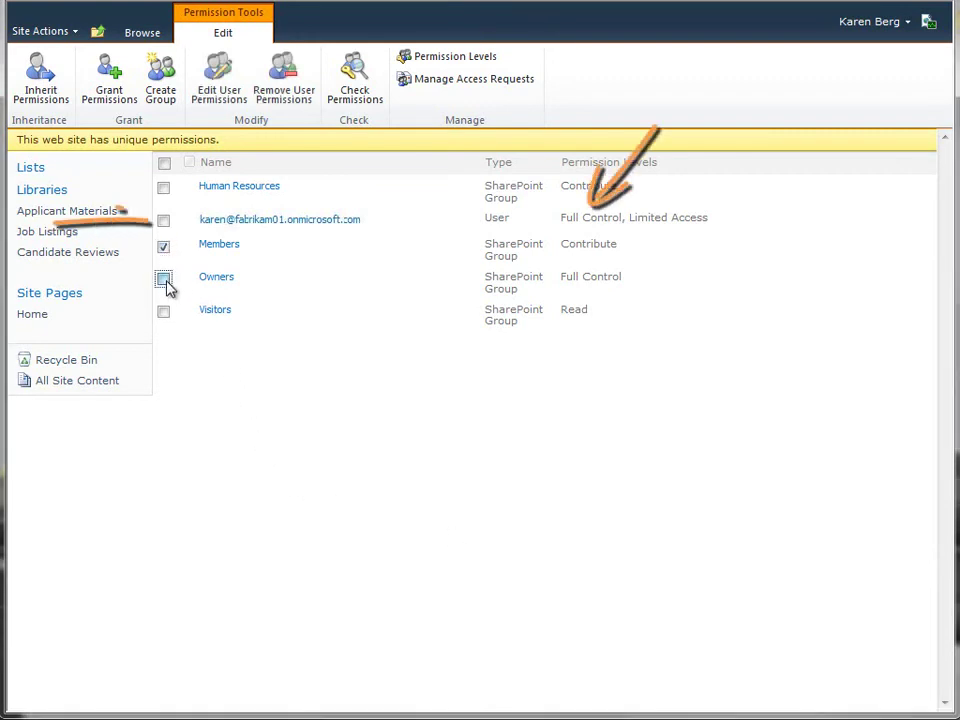
{"action": "left_click", "coordinate": [164, 311]}
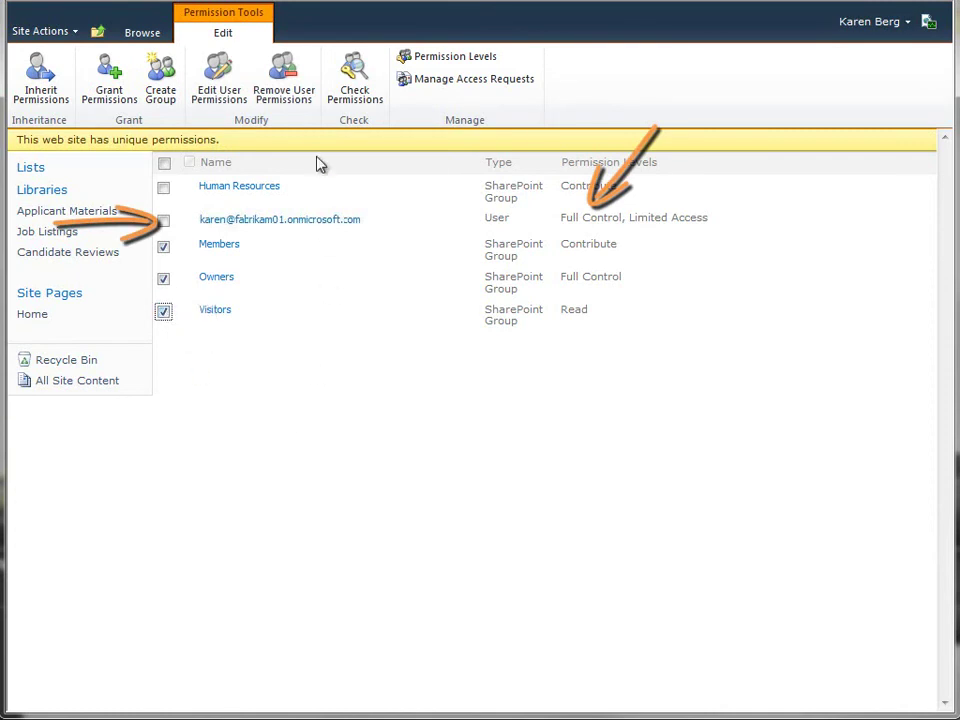
{"action": "left_click", "coordinate": [284, 92]}
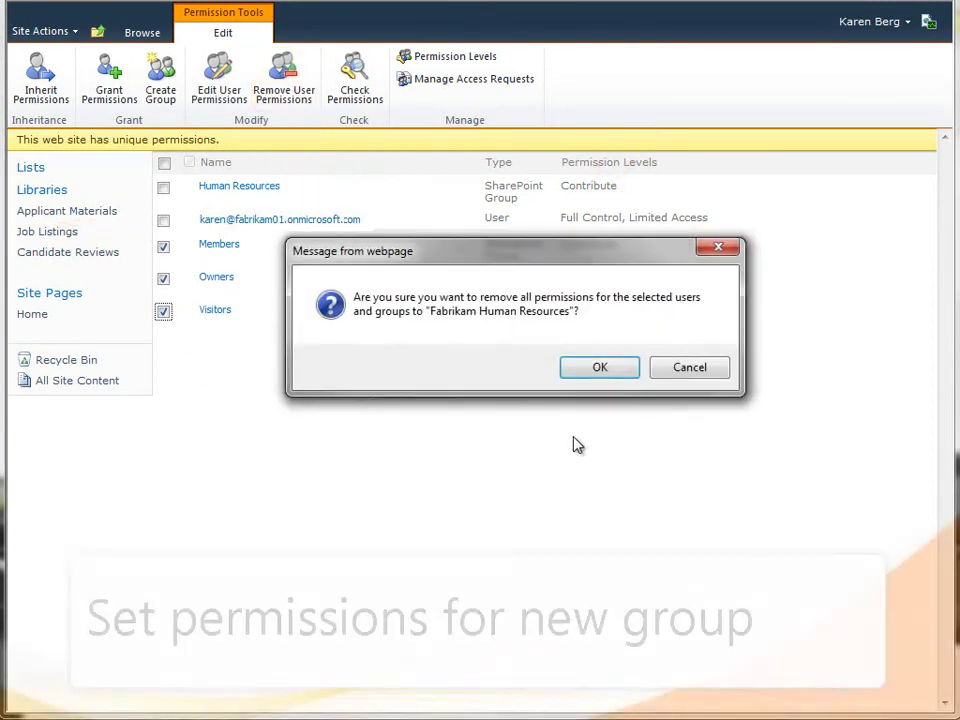
{"action": "left_click", "coordinate": [599, 369]}
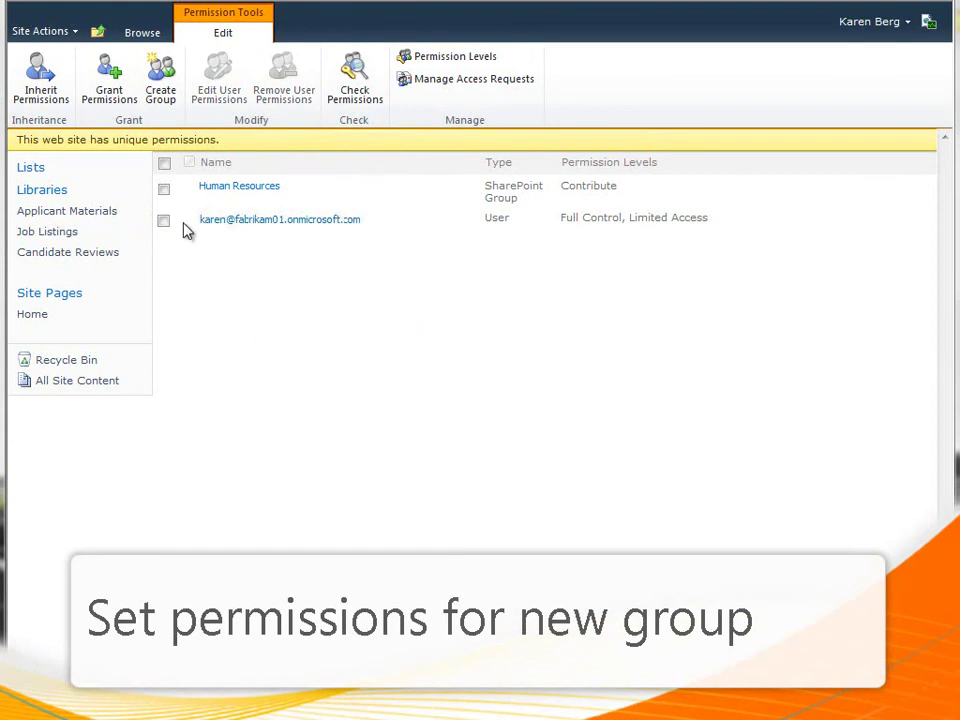
- Enter and check the Human Resources group as grantee, and choose to grant it Contribute permission directly on the site
{"action": "left_click", "coordinate": [106, 88]}
{"action": "left_click", "coordinate": [469, 118]}
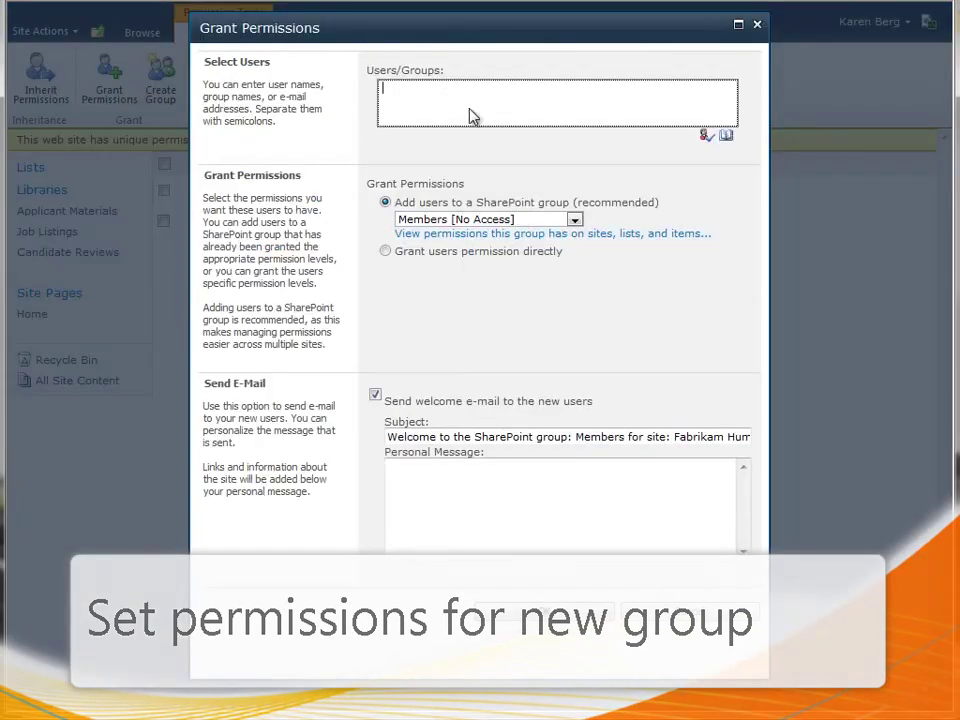
{"action": "type", "text": "Human Resources"}
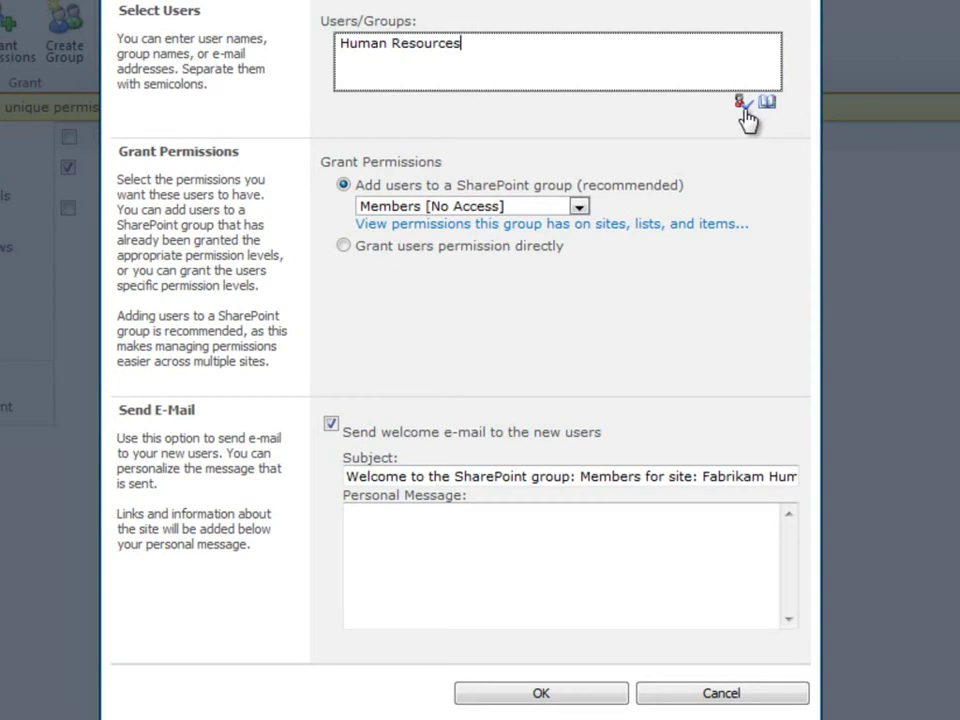
{"action": "left_click", "coordinate": [705, 135]}
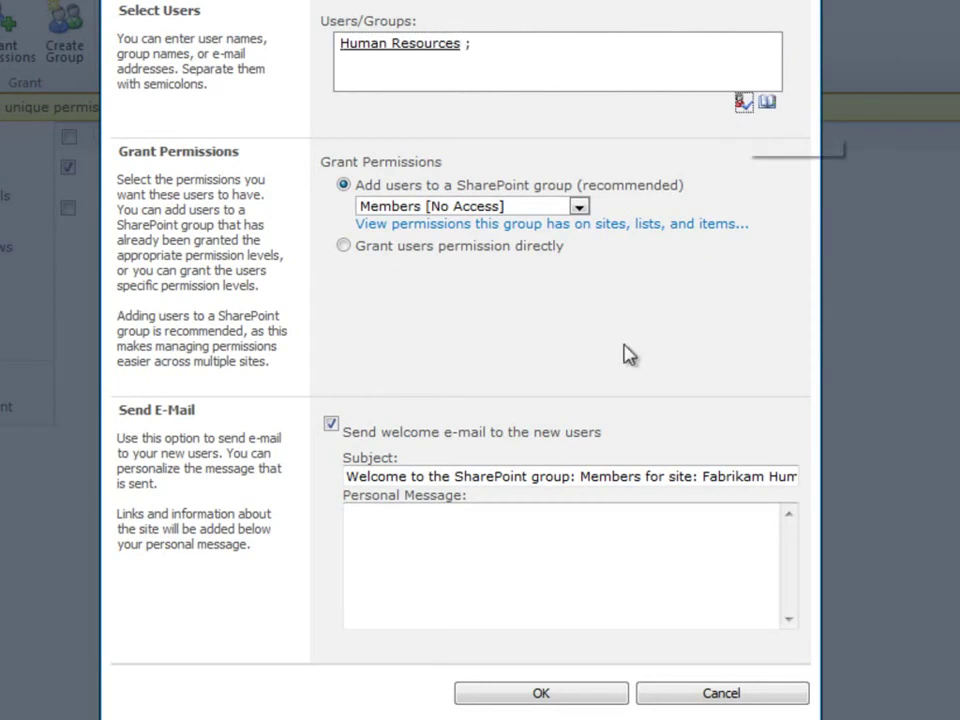
{"action": "left_click", "coordinate": [344, 247]}
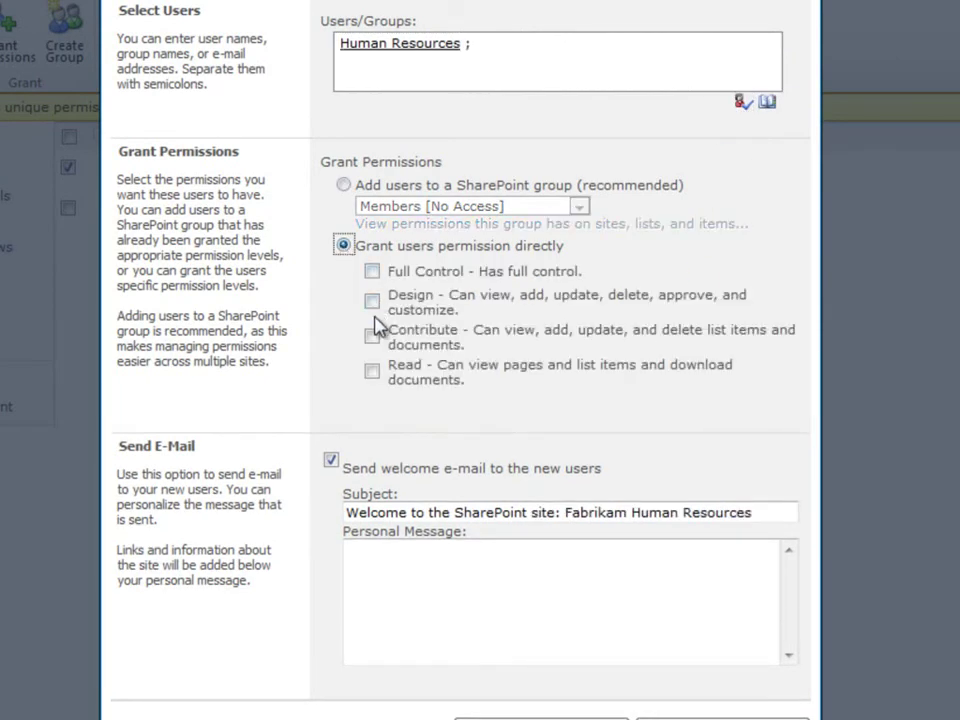
{"action": "left_click", "coordinate": [372, 338]}
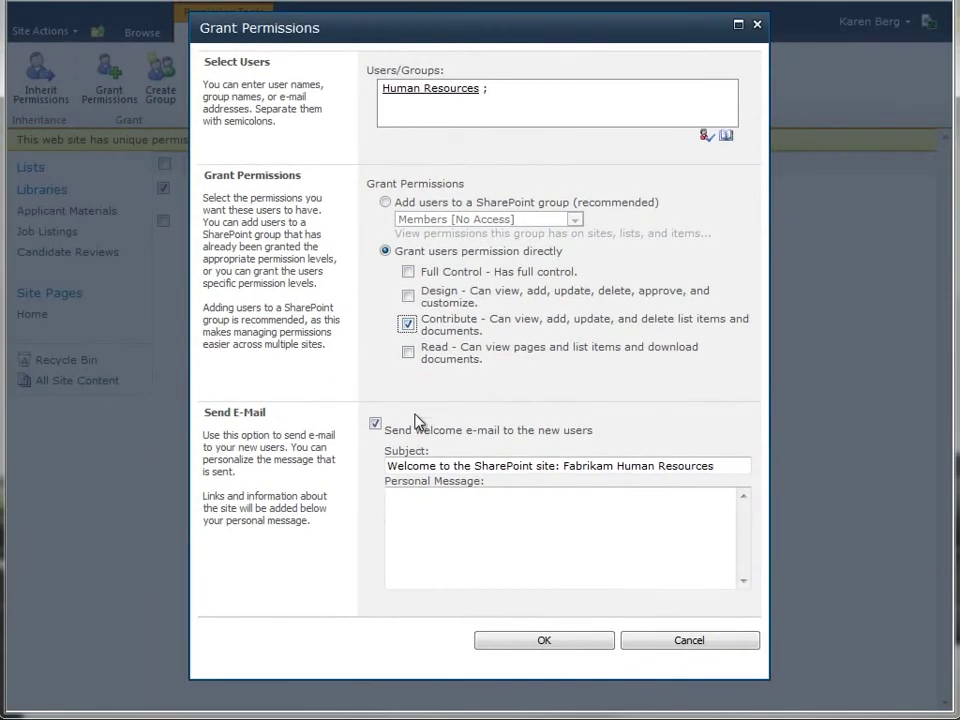
- Write a personal welcome message telling Hiring Committee members they can read, write, and edit items on the new Hiring site, and grant the permissions
{"action": "left_click", "coordinate": [421, 512]}
{"action": "type", "text": "Hi there - I granted the Hiring Committee members permissions to our new Hiring site. You can read, write, and edit items on the site.  --Karen"}
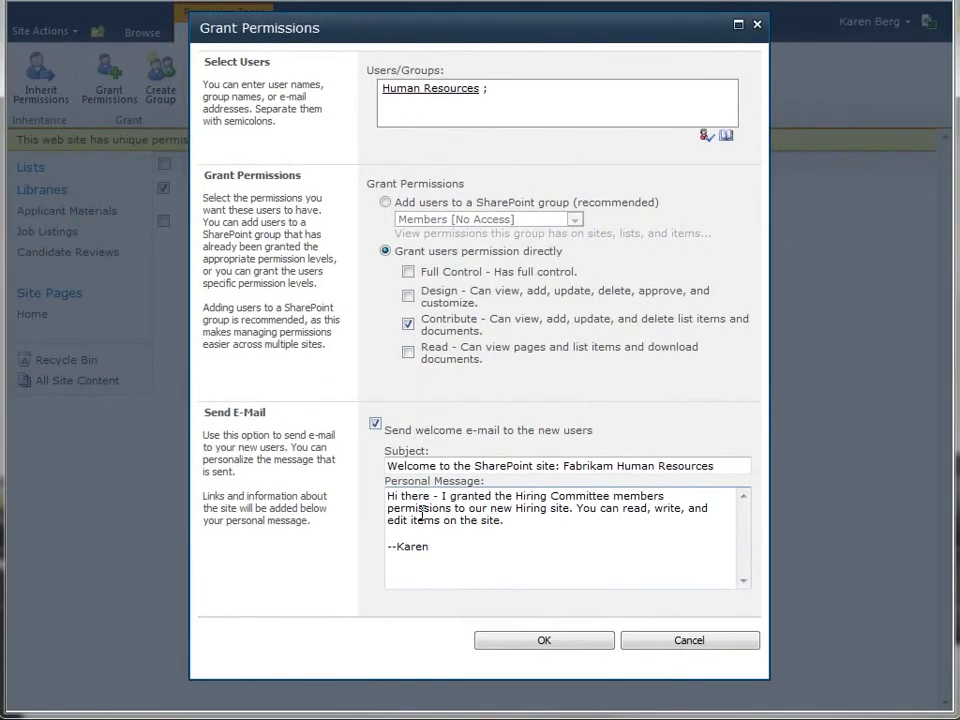
{"action": "left_click", "coordinate": [506, 644]}
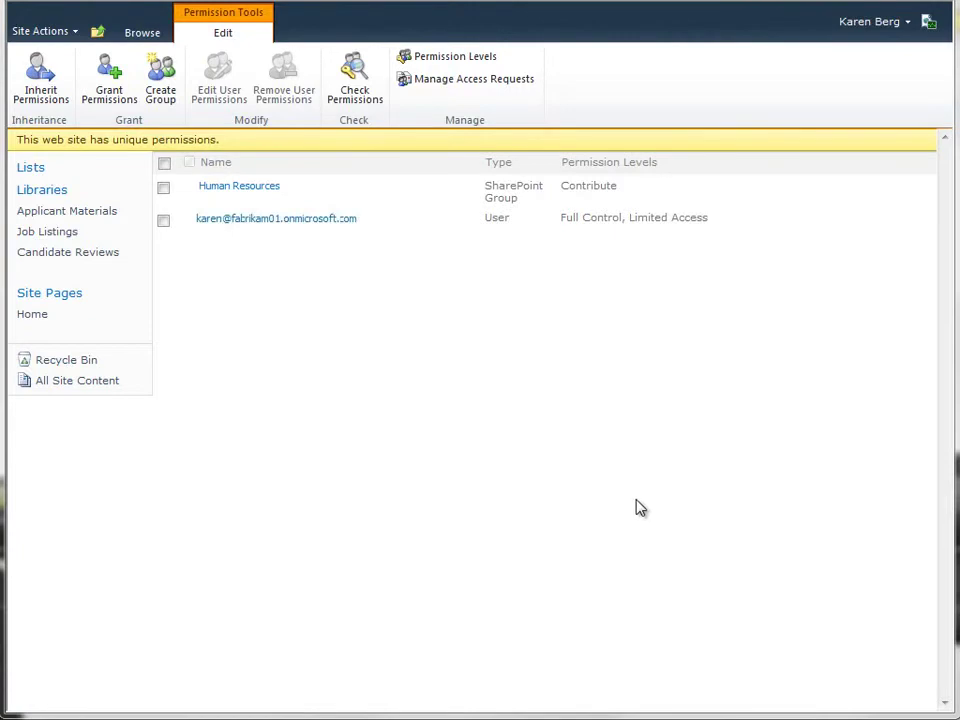
- Return to the Fabrikam Human Resources home page and look over its posts, site users and documents
{"action": "left_click", "coordinate": [98, 32]}
{"action": "left_click", "coordinate": [191, 105]}
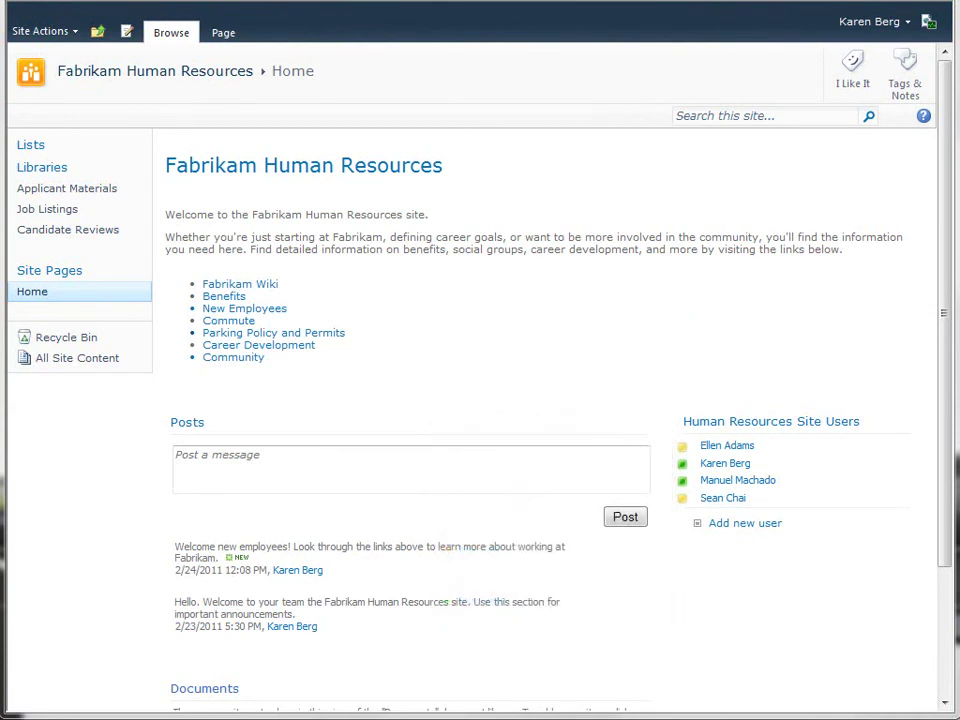
{"action": "scroll", "coordinate": [480, 400], "scroll_direction": "down", "scroll_amount": 3}
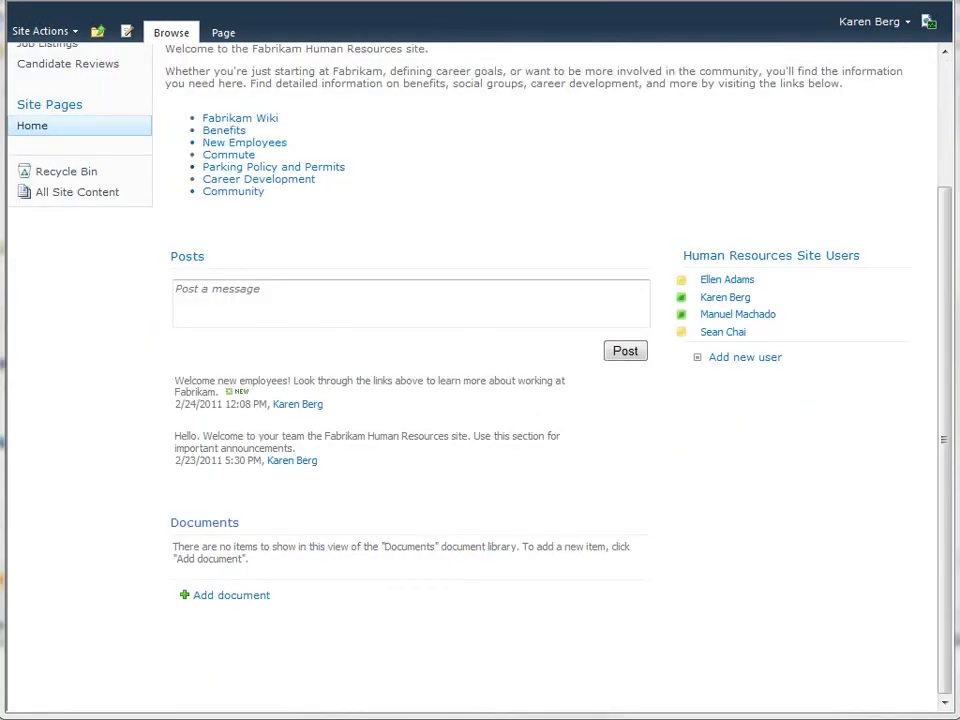
- Message the available project manager in Microsoft Lync, asking for a quick look at the new HR site and announcing that the desktop will be shared
{"action": "mouse_move", "coordinate": [449, 394]}
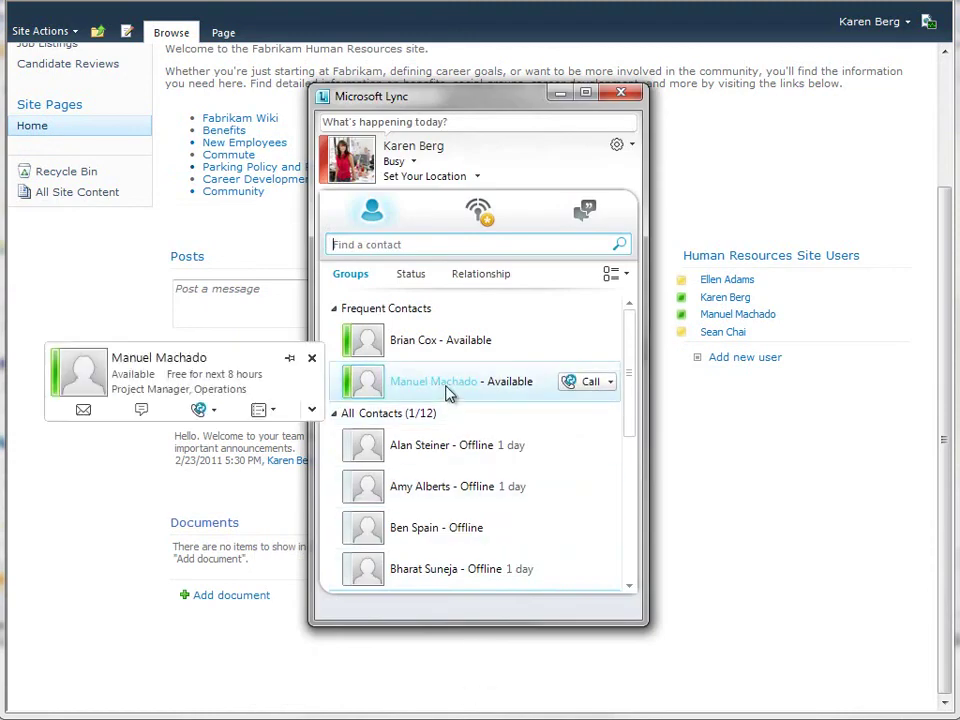
{"action": "left_click", "coordinate": [143, 411]}
{"action": "type", "text": "Hi Manuel - Could you take a quick look at the new HR site for me? I could use a second pair of eyes on it."}
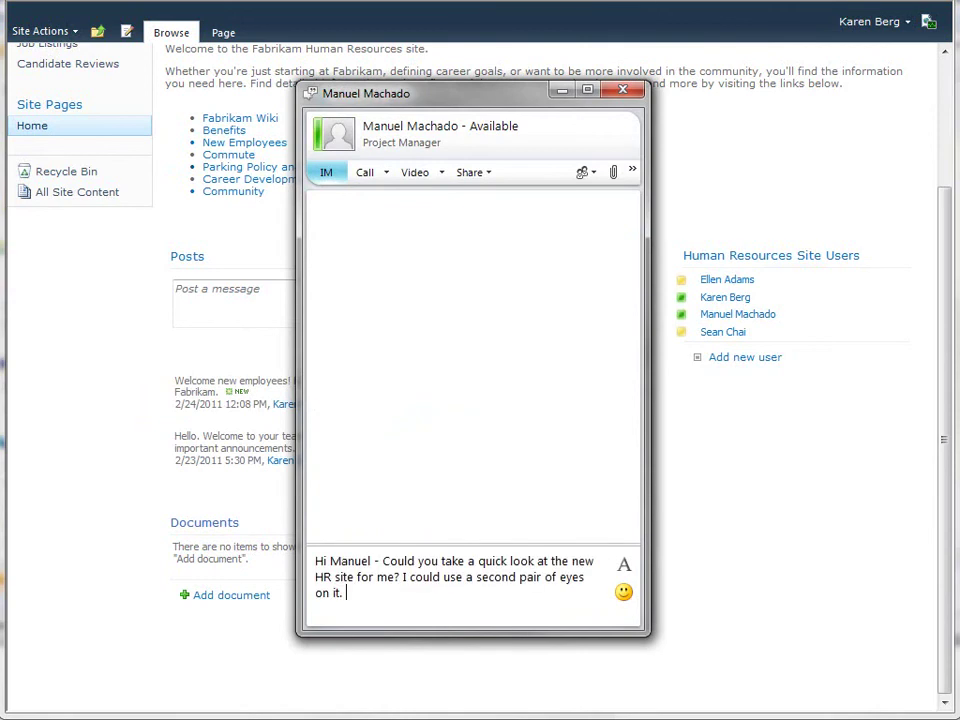
{"action": "key", "text": "Return"}
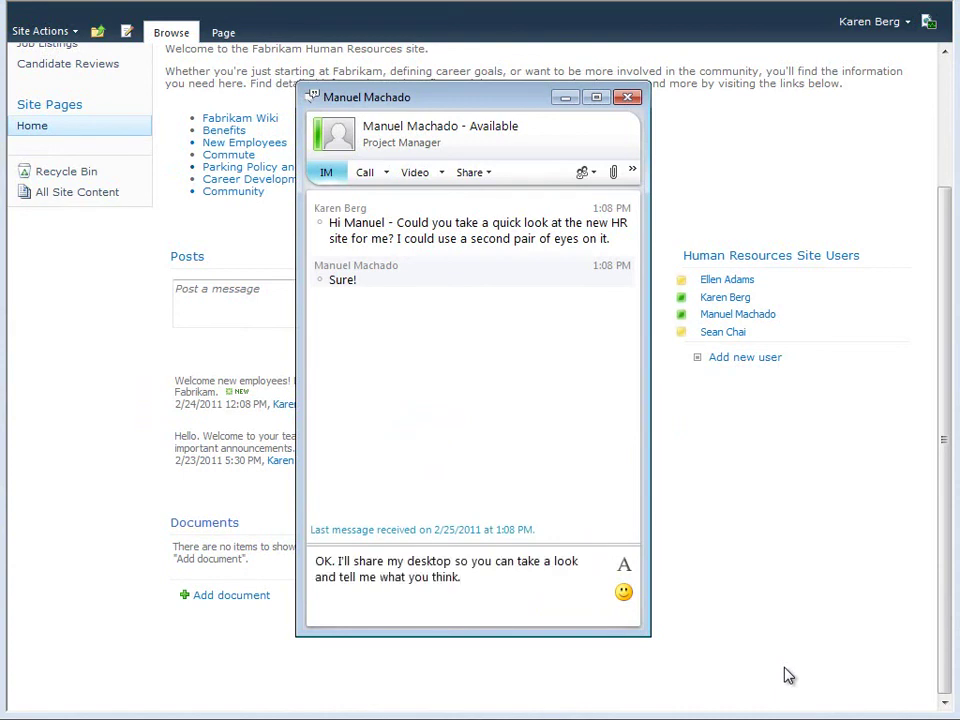
{"action": "key", "text": "Return"}
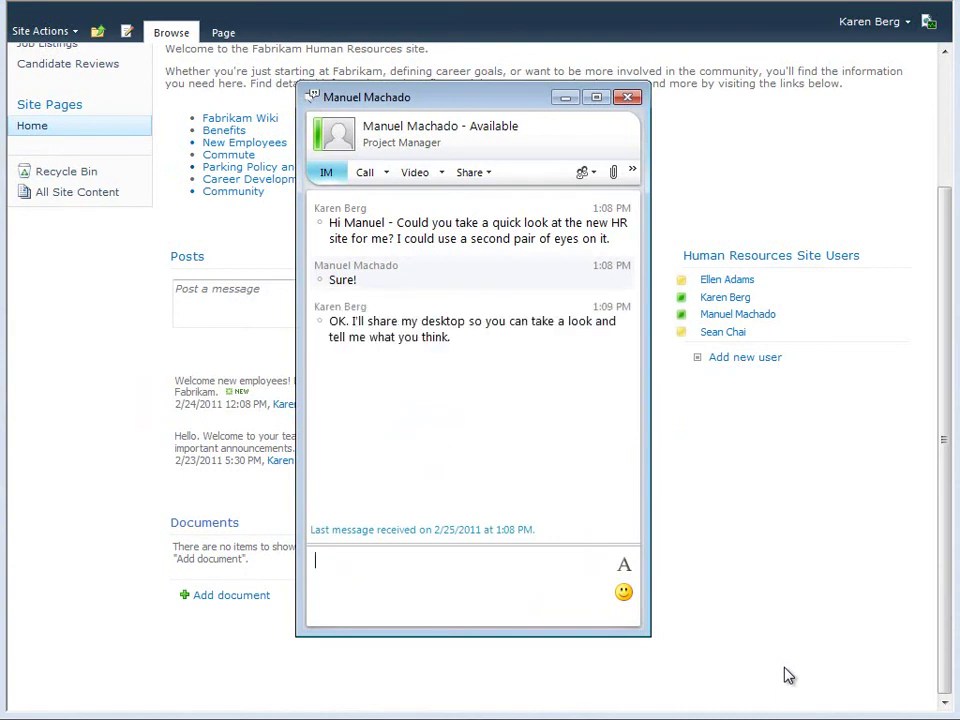
- Share the desktop in the Lync conversation and preview what the participants see
{"action": "left_click", "coordinate": [487, 174]}
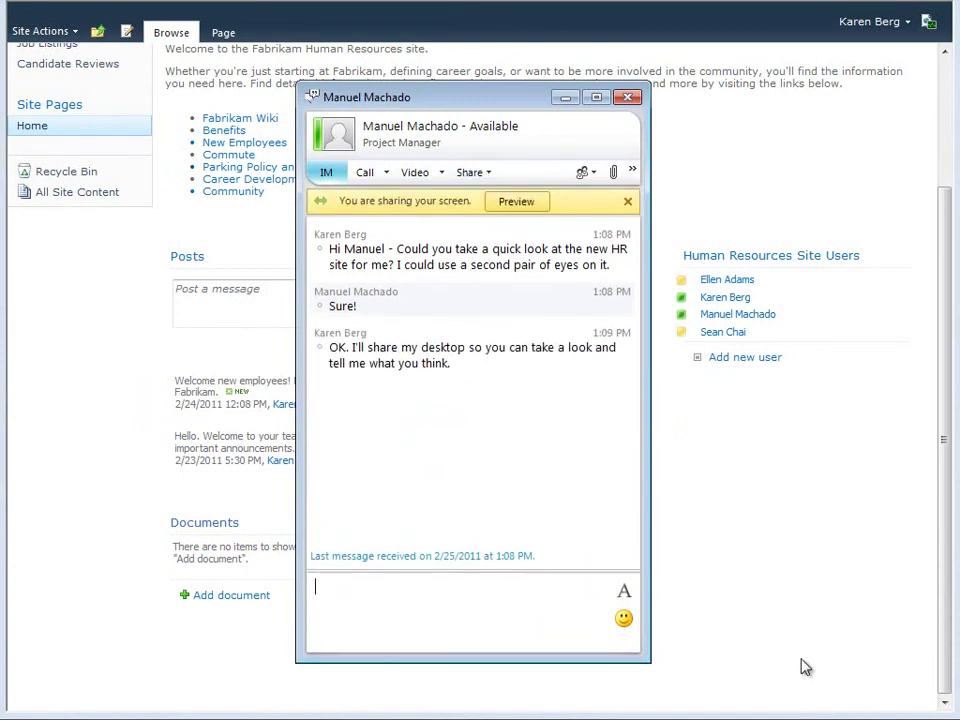
{"action": "left_click", "coordinate": [516, 201]}
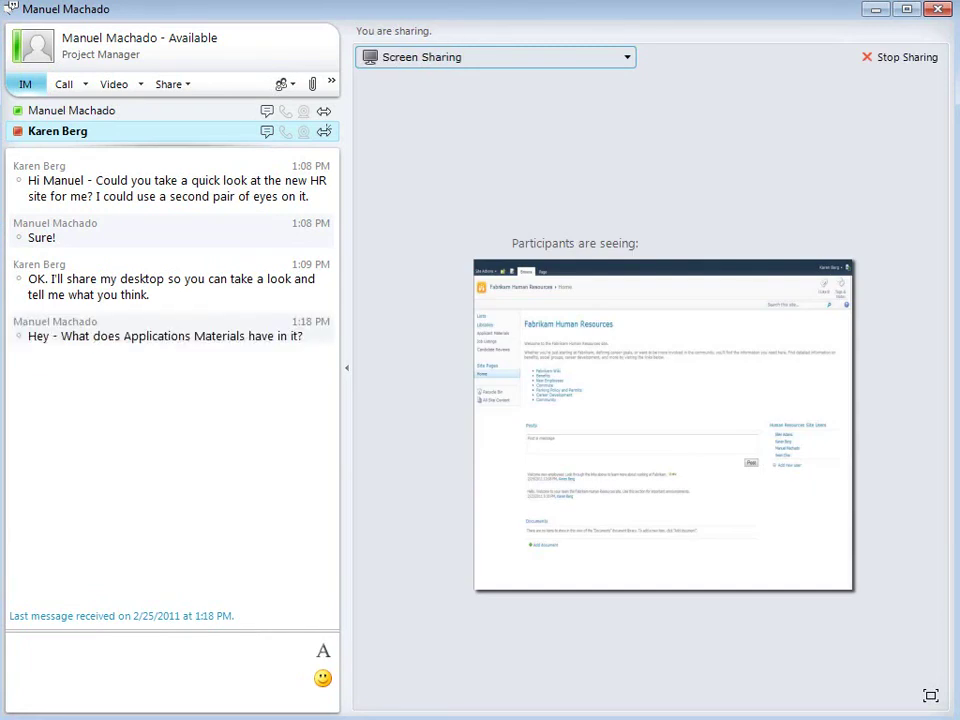
- Reply in the conversation with "Resumes.", "Sure. I'll change it right now. Anything else?" and "You got it! Thanks for looking! Appreciate the feedback!"
{"action": "left_click", "coordinate": [249, 672]}
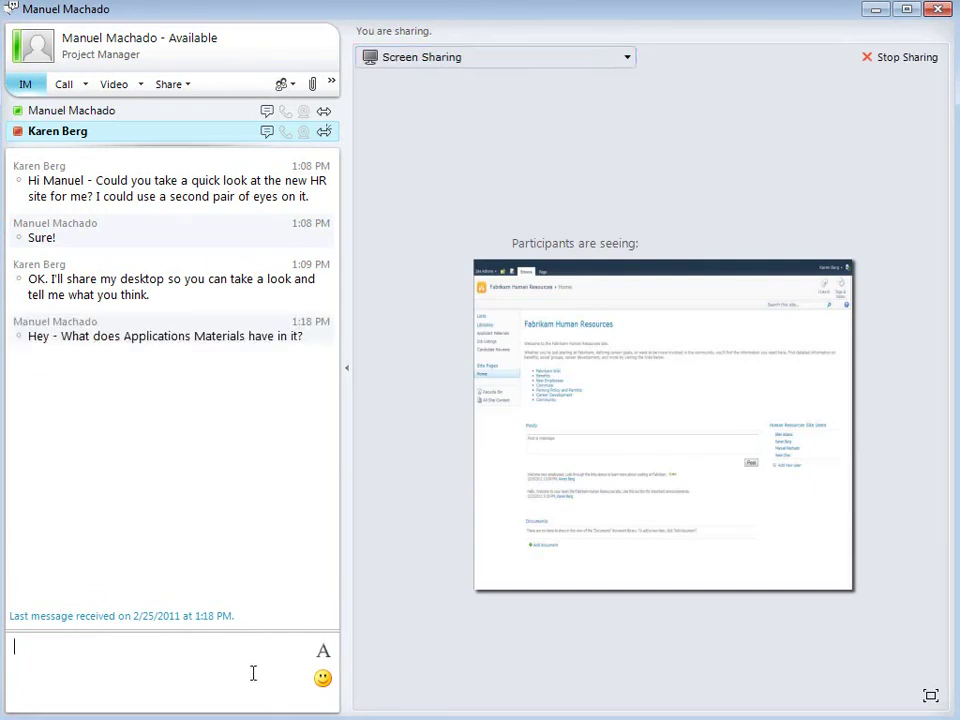
{"action": "type", "text": "Sure. I'll change it right now. Anything else?"}
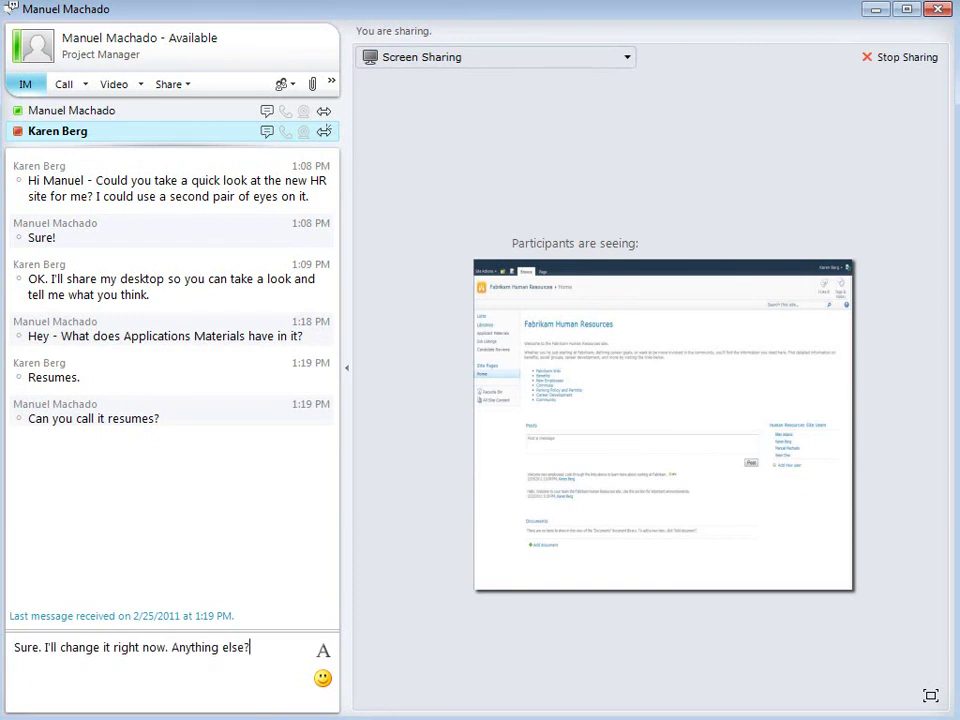
{"action": "key", "text": "Return"}
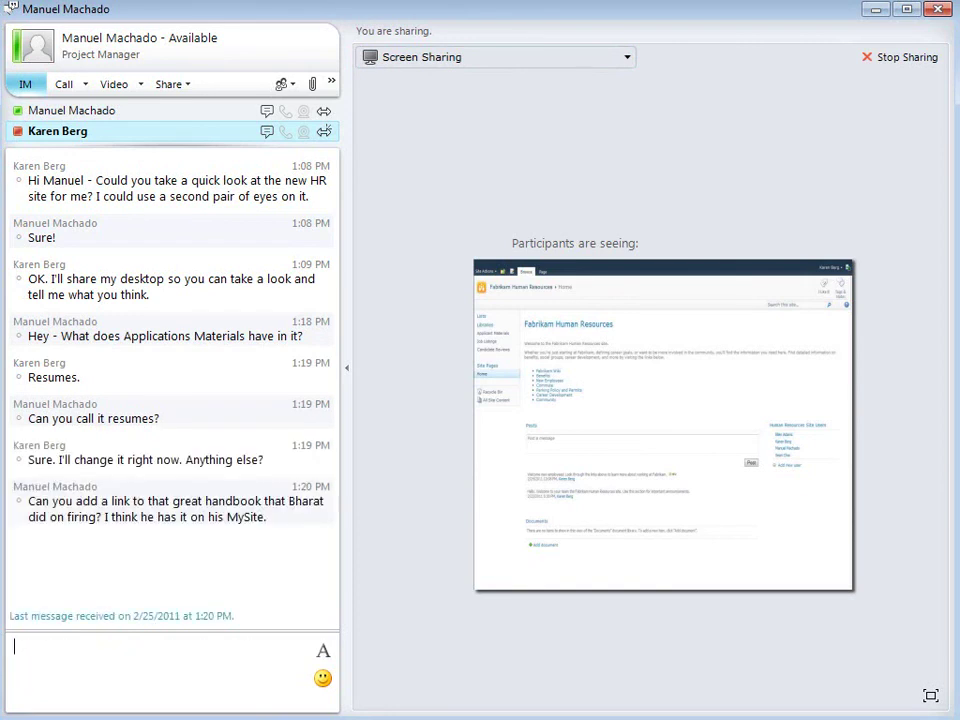
{"action": "type", "text": "You got it! Thanks for looking! Appreciate the feedback!"}
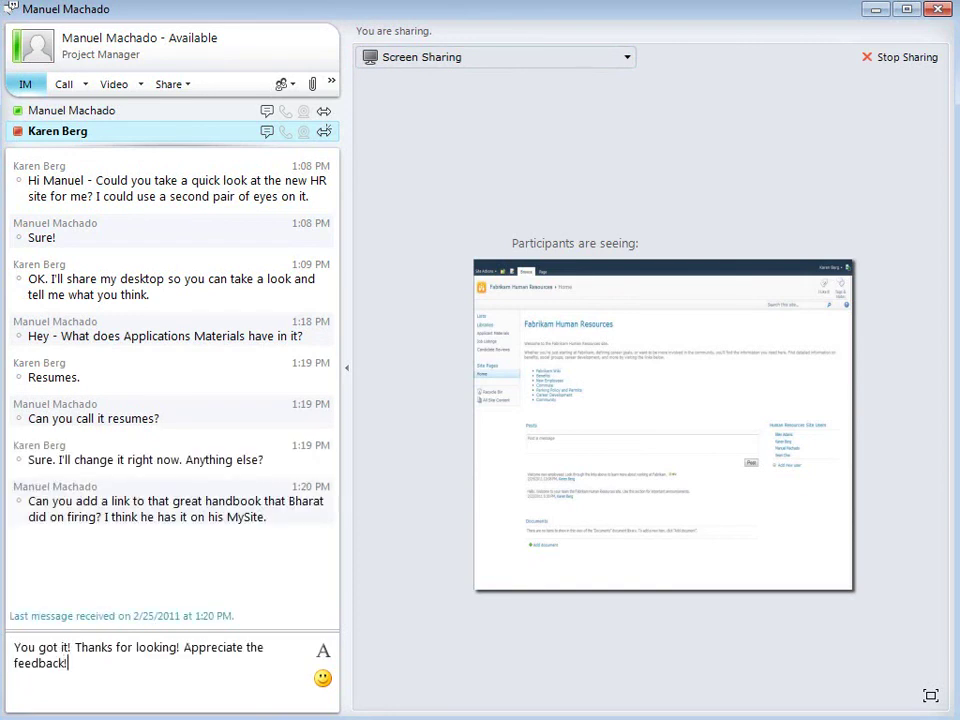
{"action": "key", "text": "Return"}
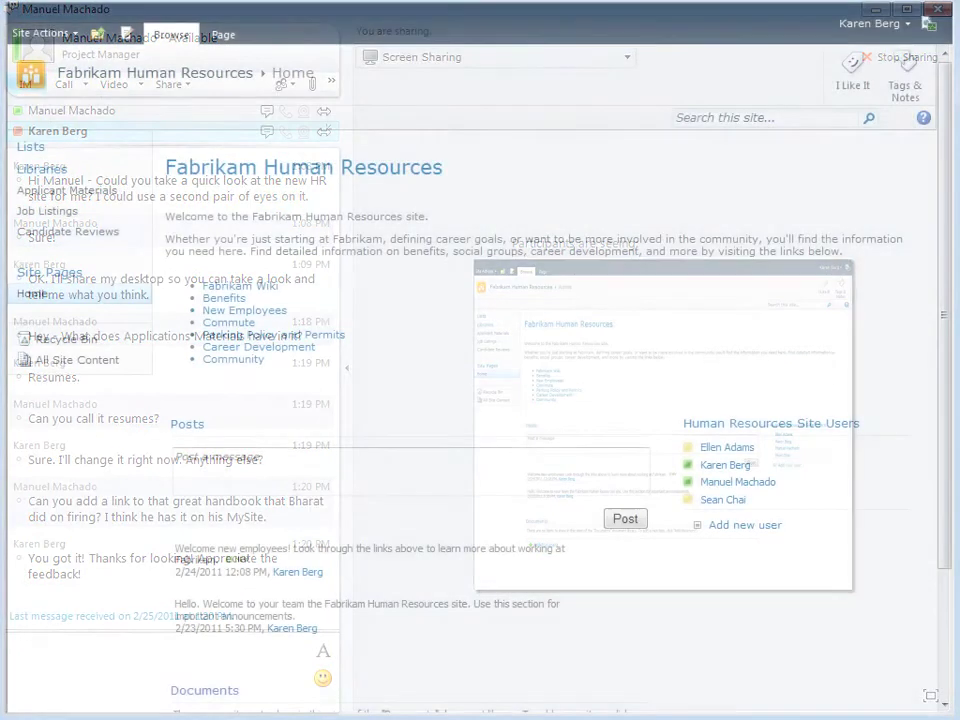